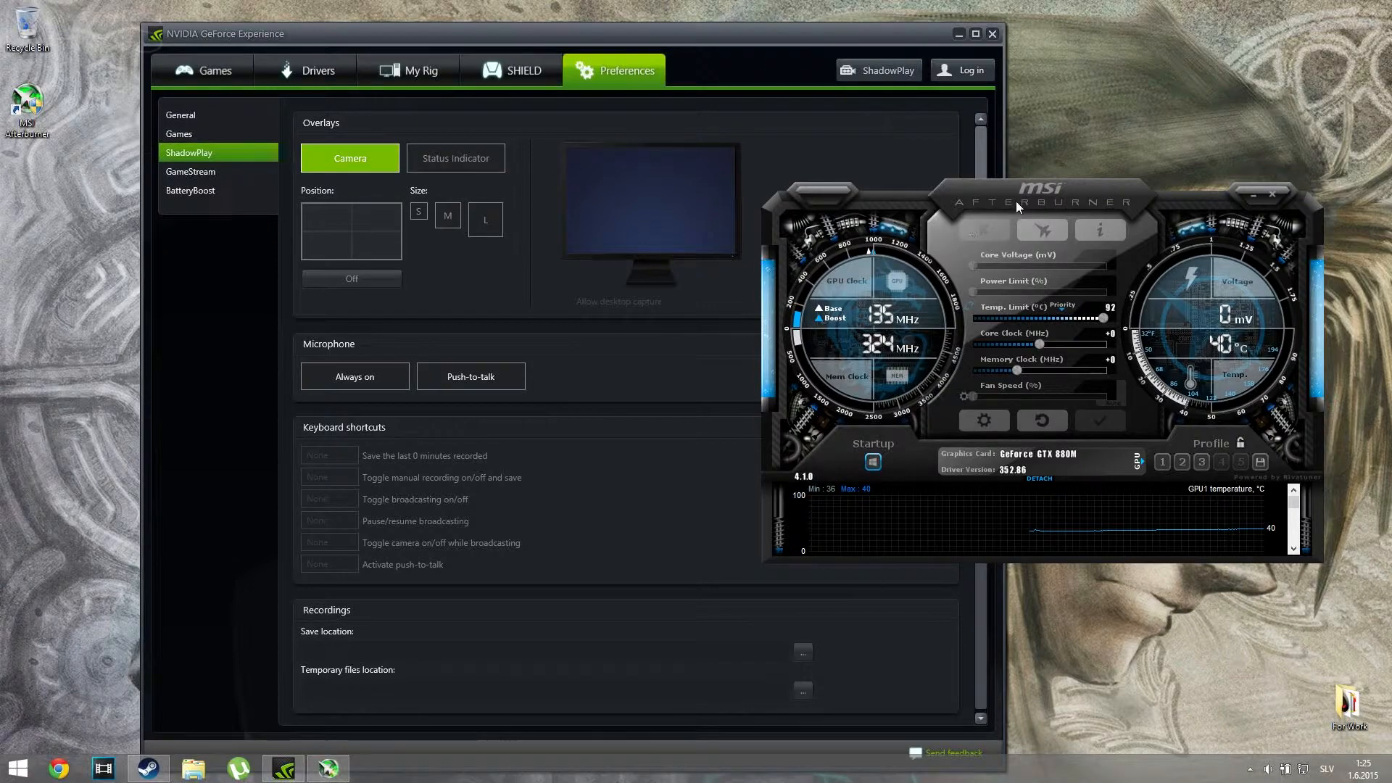
# - Minimize the GeForce Experience window and open the video capture settings in the MSI Afterburner properties
pyautogui.moveTo(1029, 203); pyautogui.dragTo(540, 188)
pyautogui.click(950, 37)
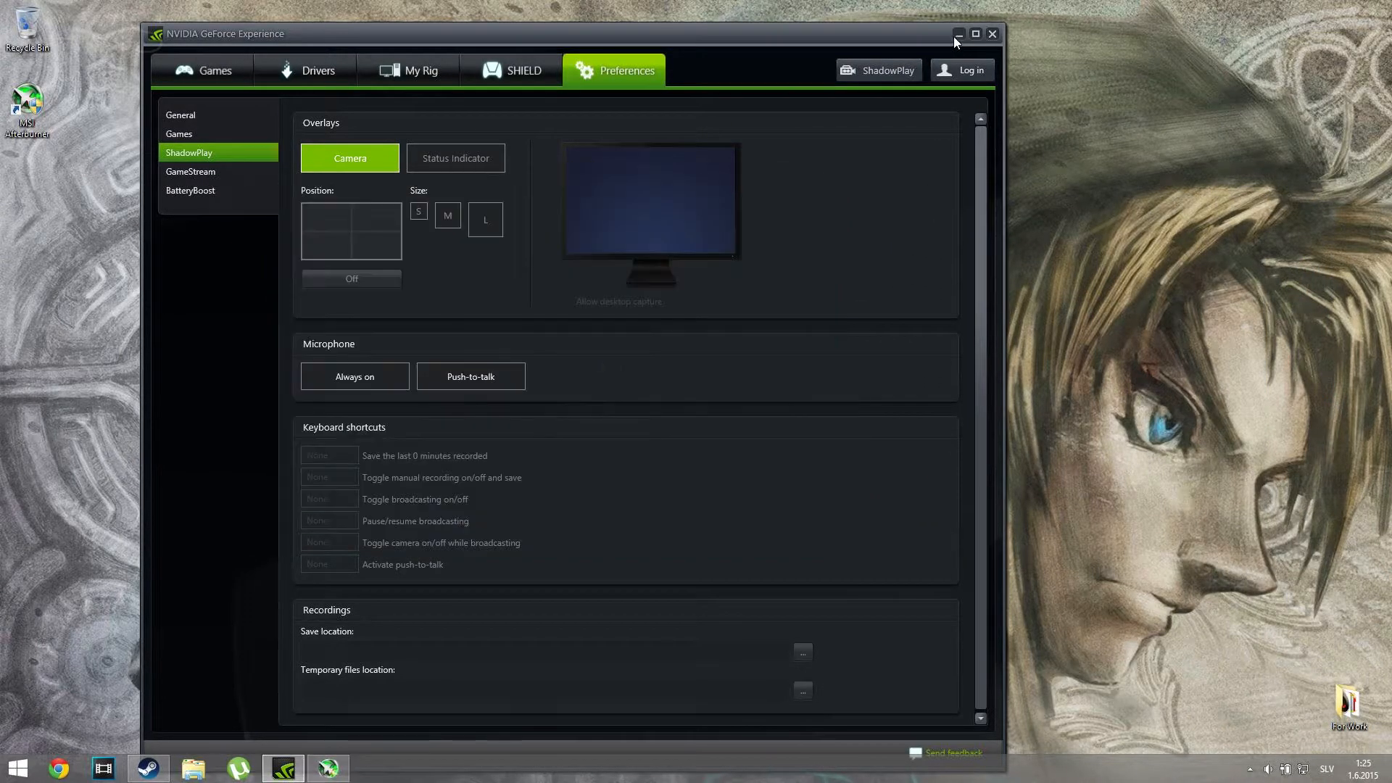
pyautogui.click(958, 35)
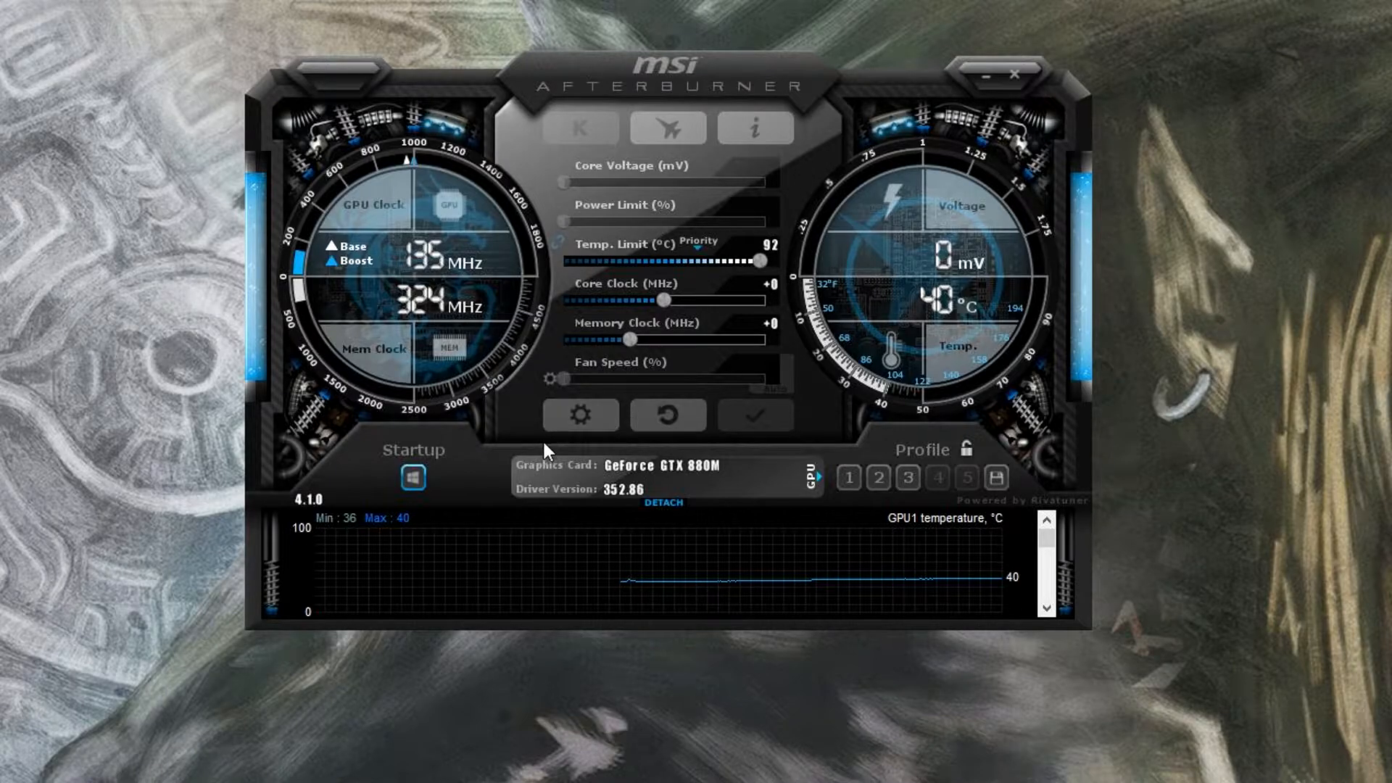
pyautogui.click(586, 423)
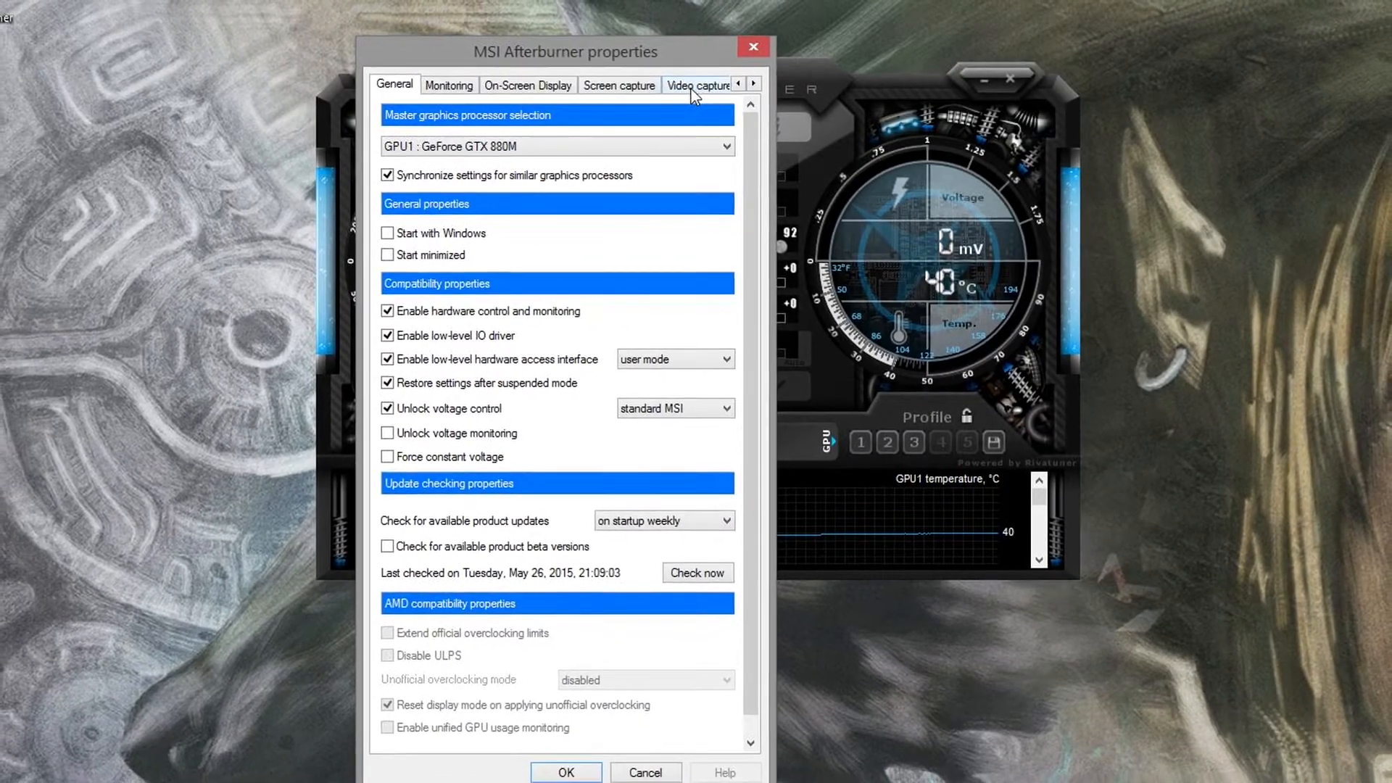
pyautogui.click(694, 87)
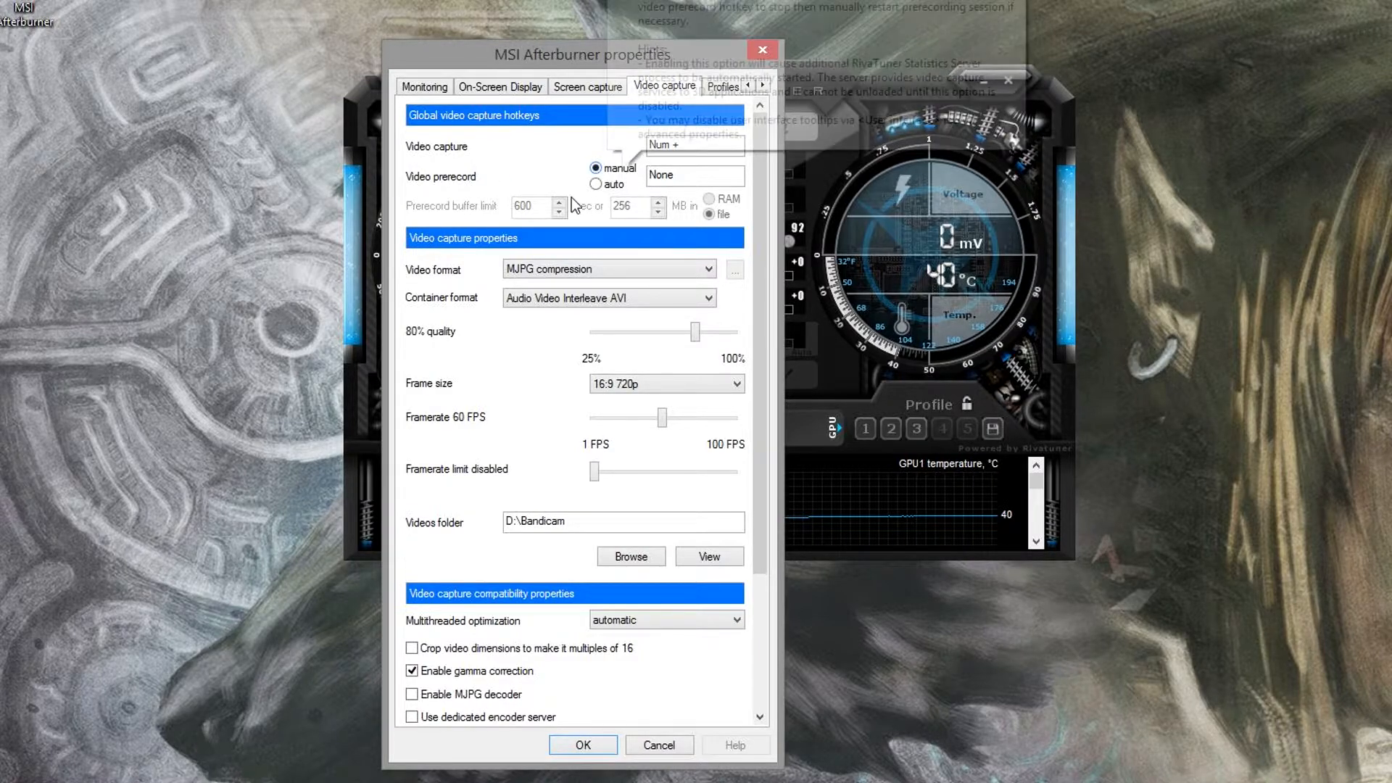
# - Review the available video formats and choose MJPG compression for the video capture
pyautogui.click(578, 271)
pyautogui.click(579, 279)
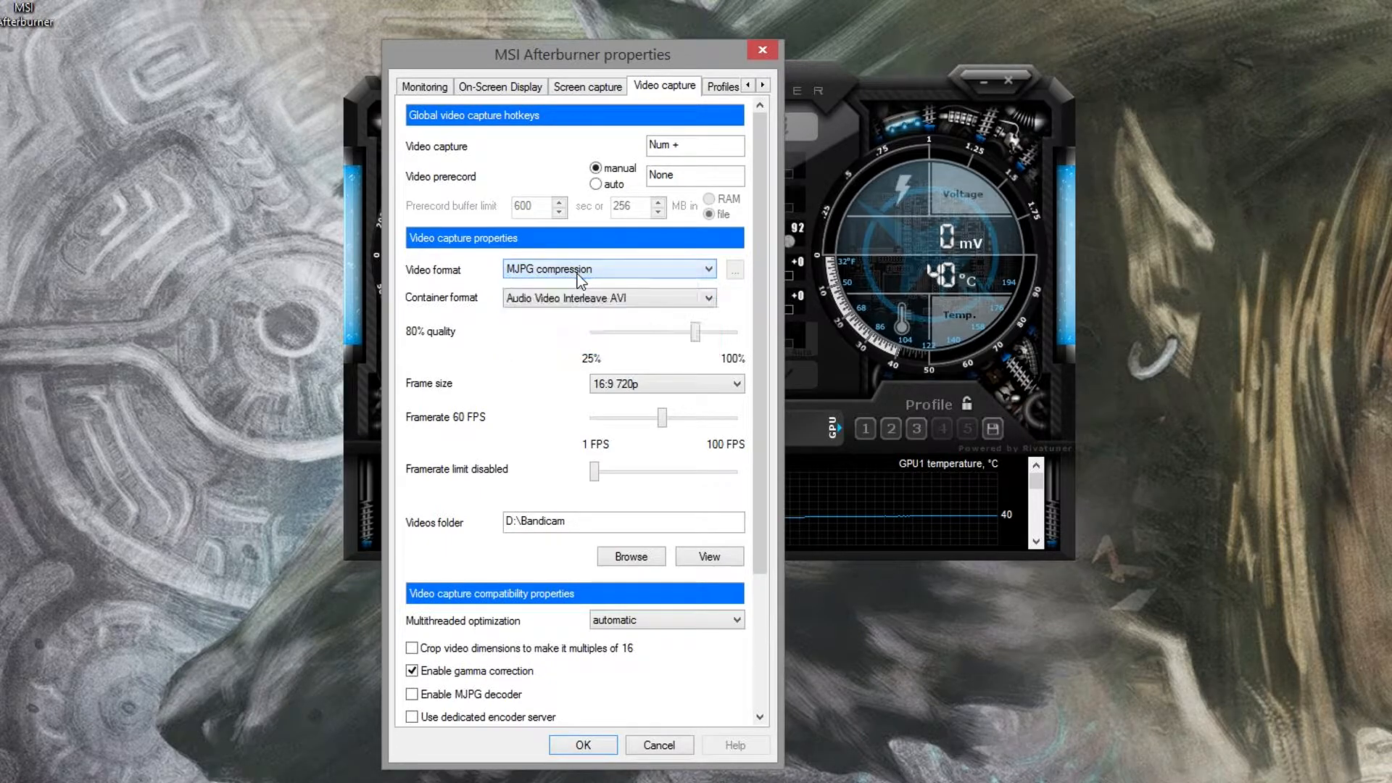
pyautogui.click(546, 277)
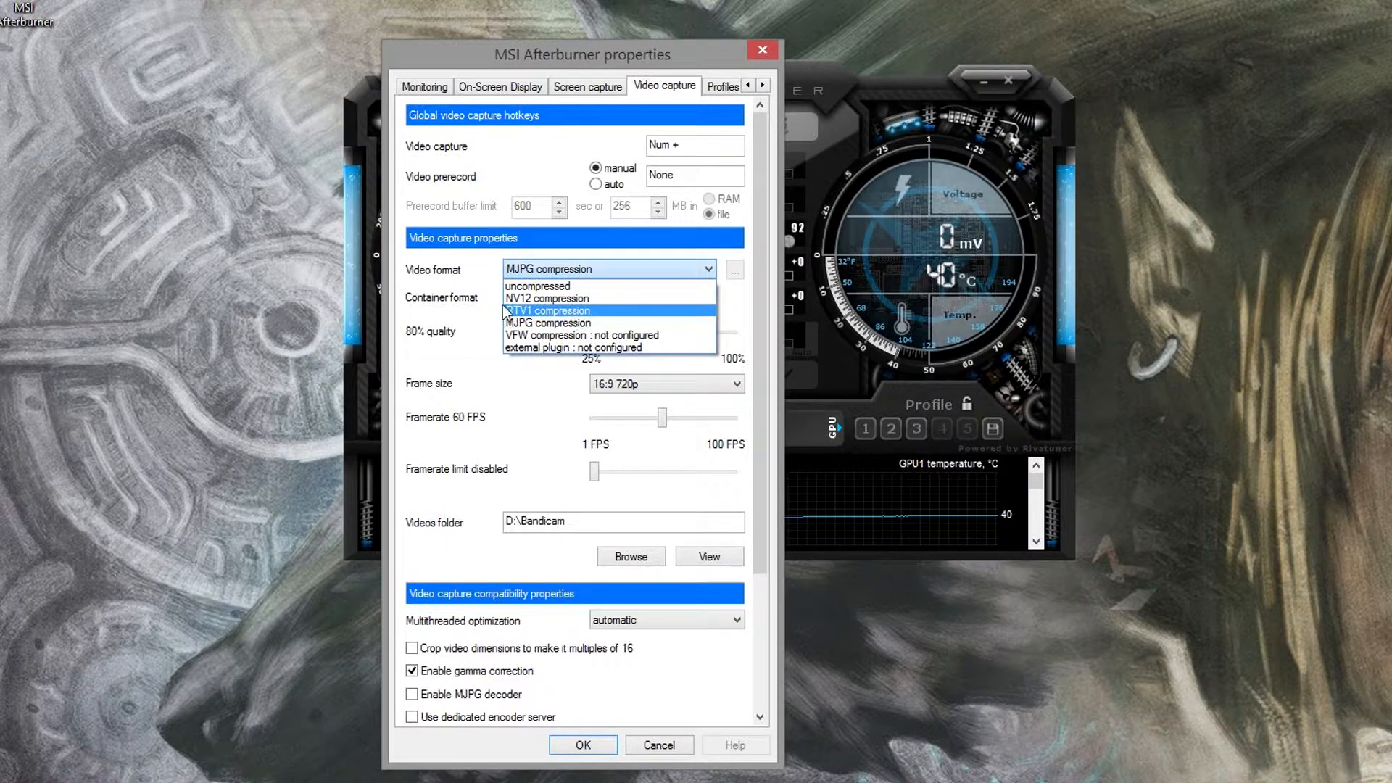
pyautogui.click(580, 324)
pyautogui.moveTo(575, 270)
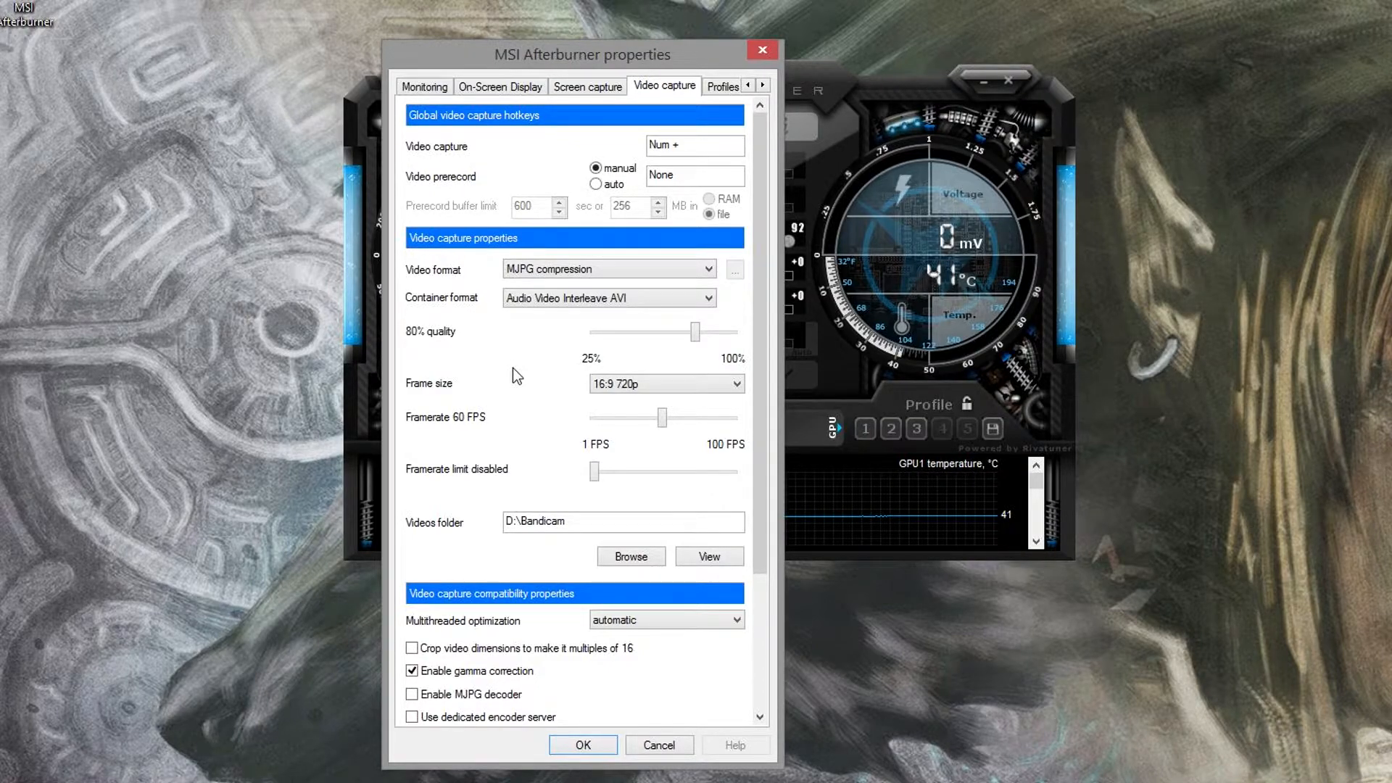
pyautogui.click(533, 271)
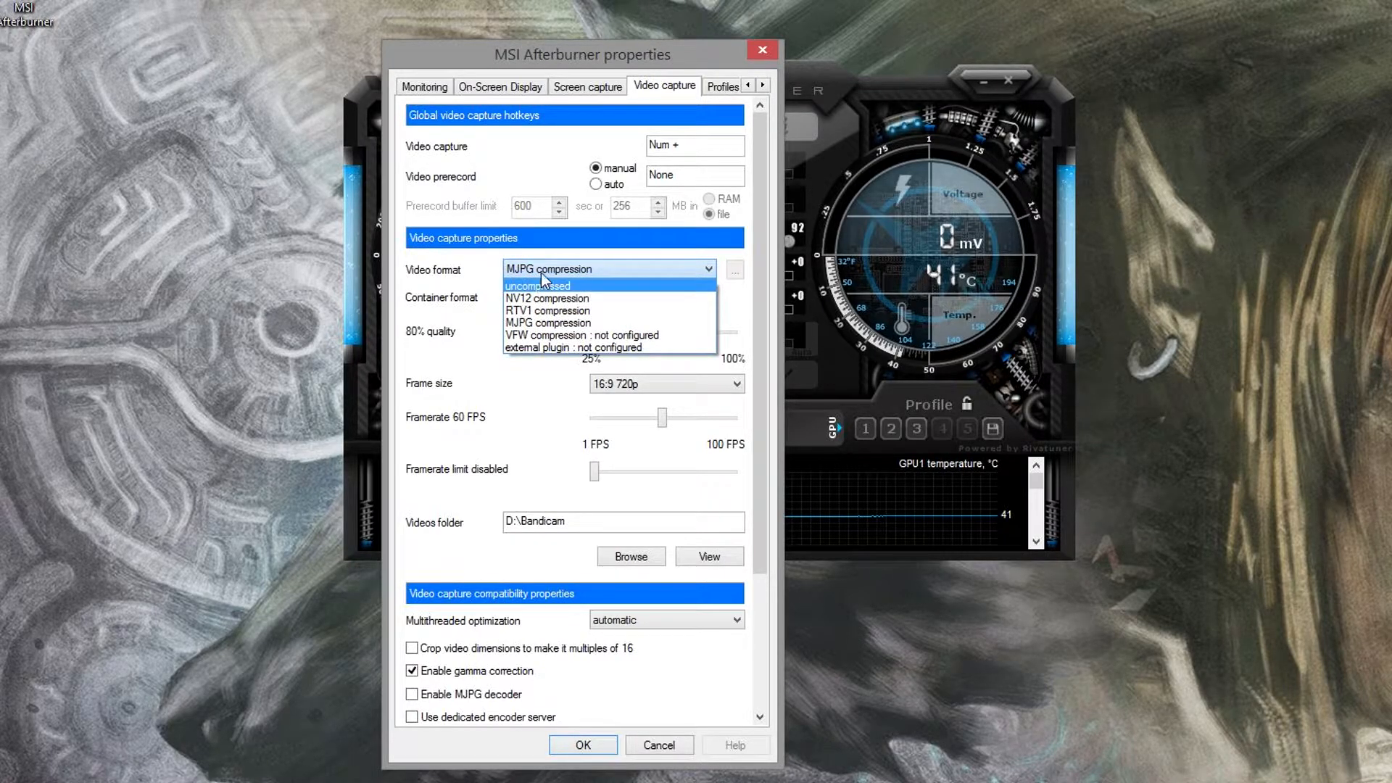
pyautogui.click(541, 273)
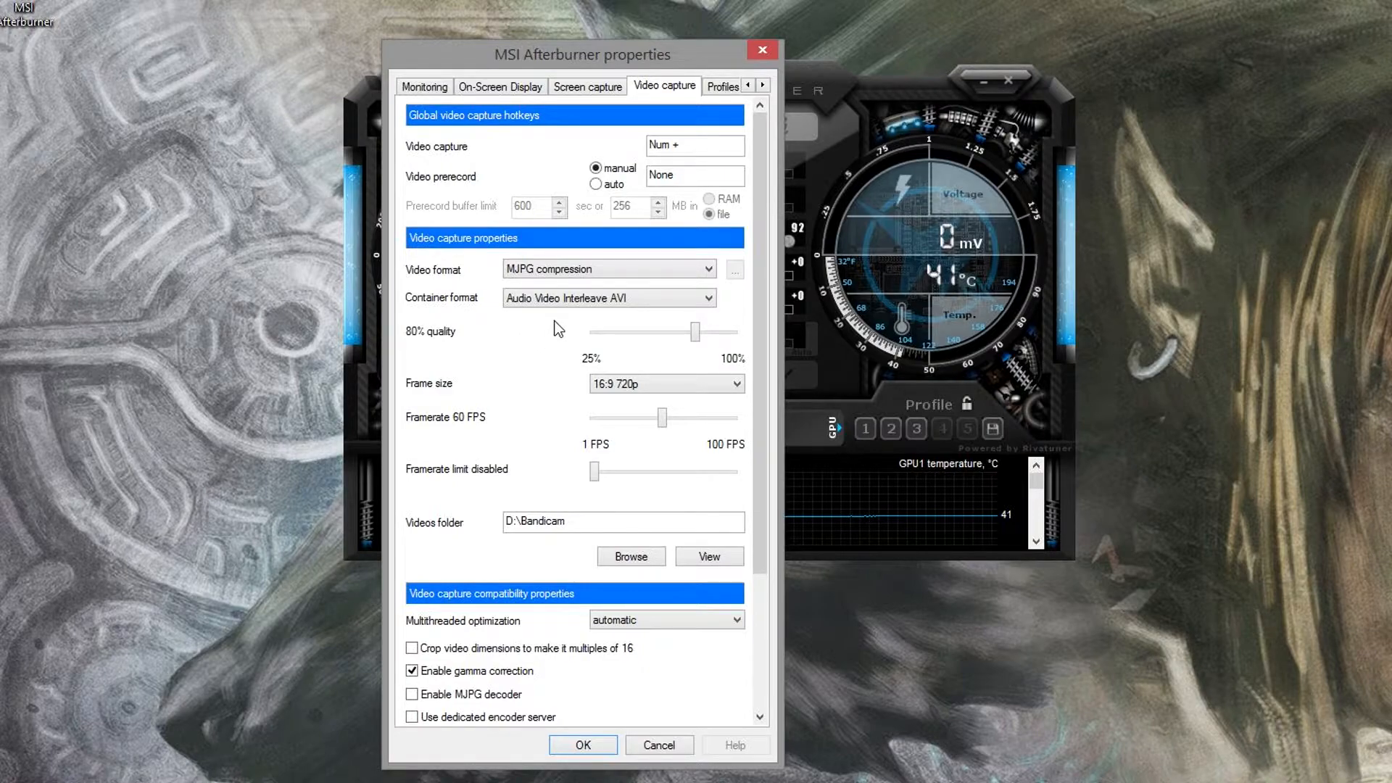
# - Try Matroska MKV as the container format and settle on Audio Video Interleave AVI
pyautogui.click(547, 299)
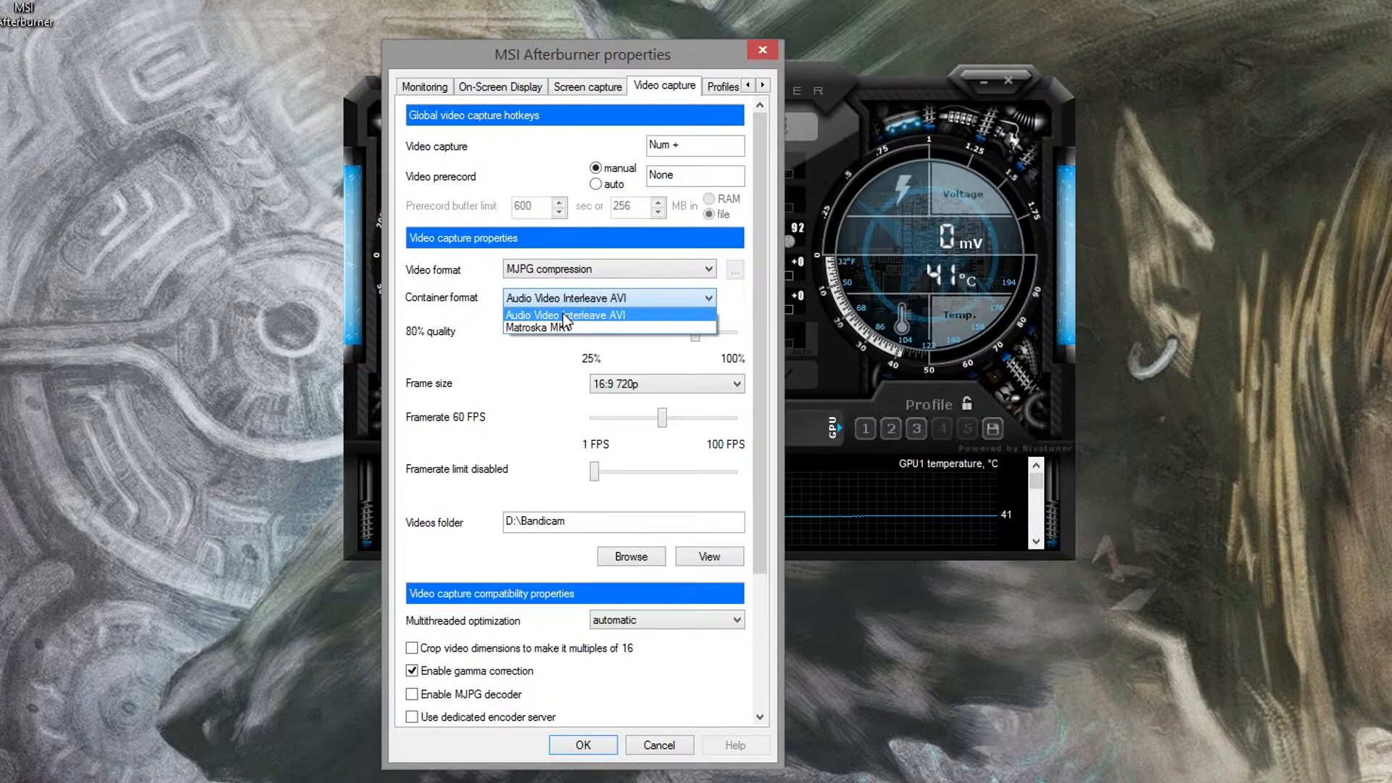
pyautogui.click(562, 313)
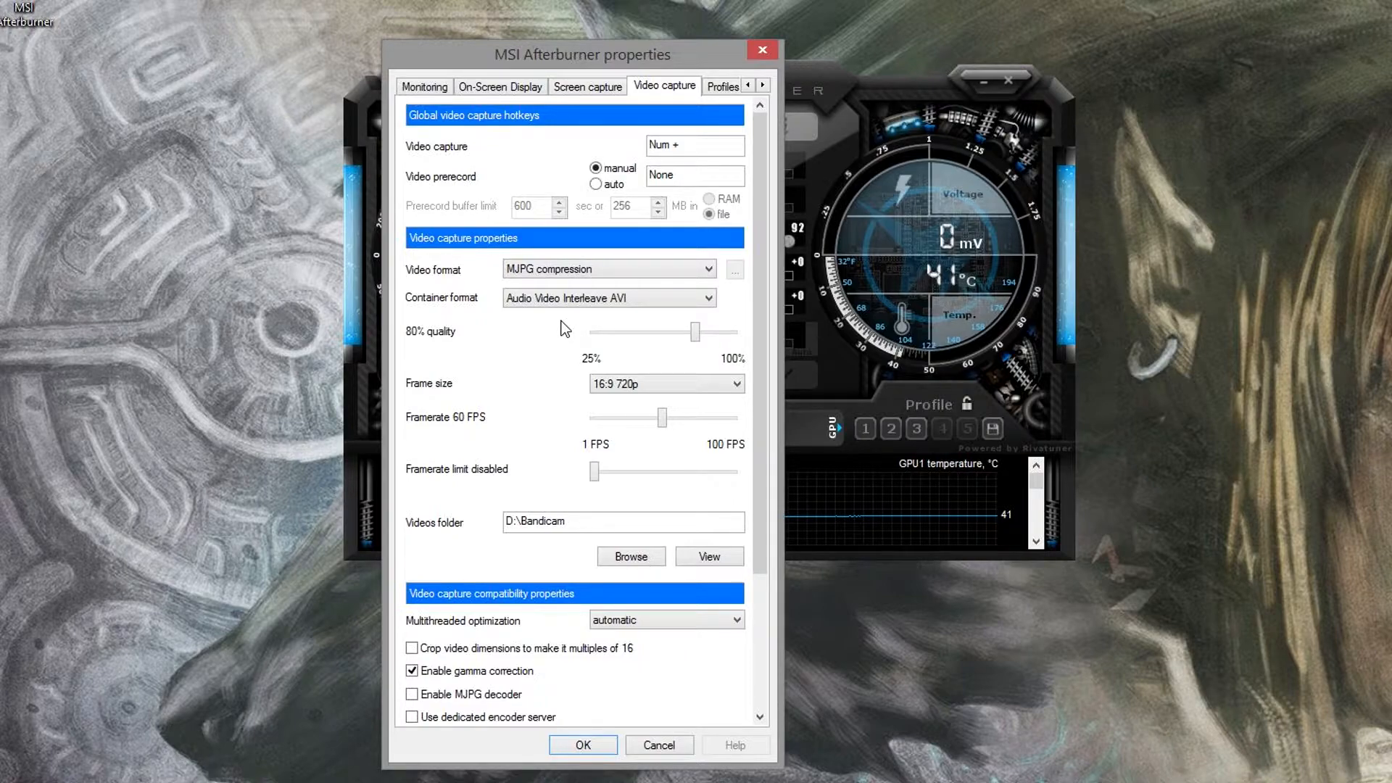
pyautogui.click(565, 300)
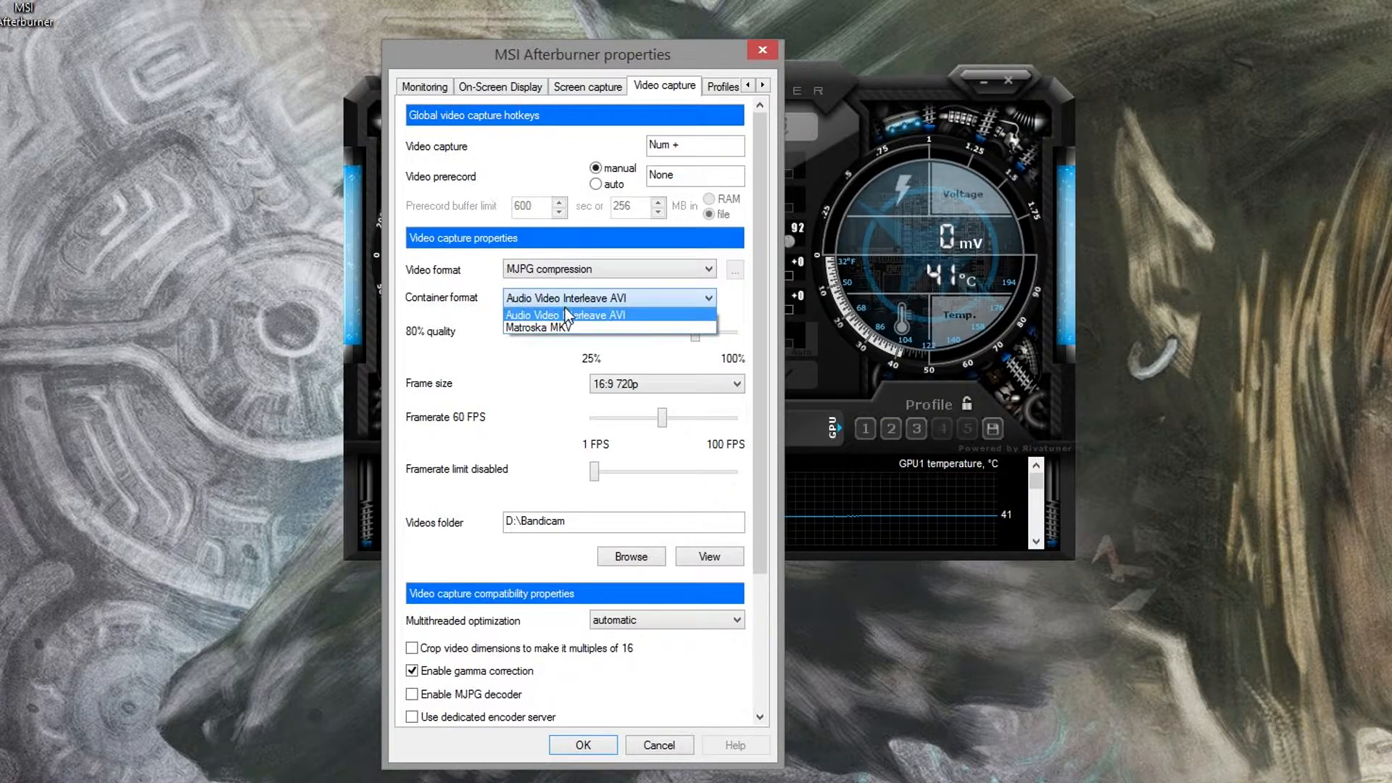
pyautogui.click(566, 322)
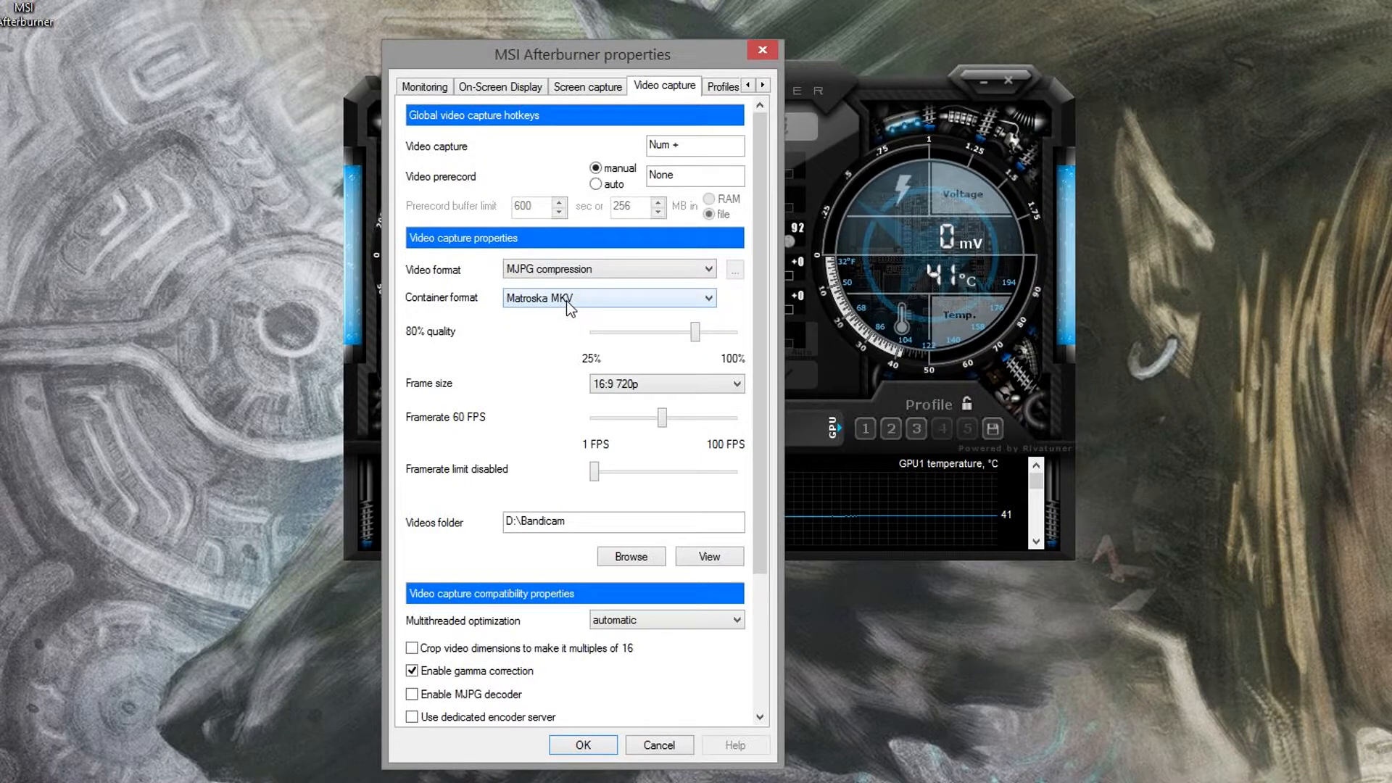
pyautogui.moveTo(570, 308)
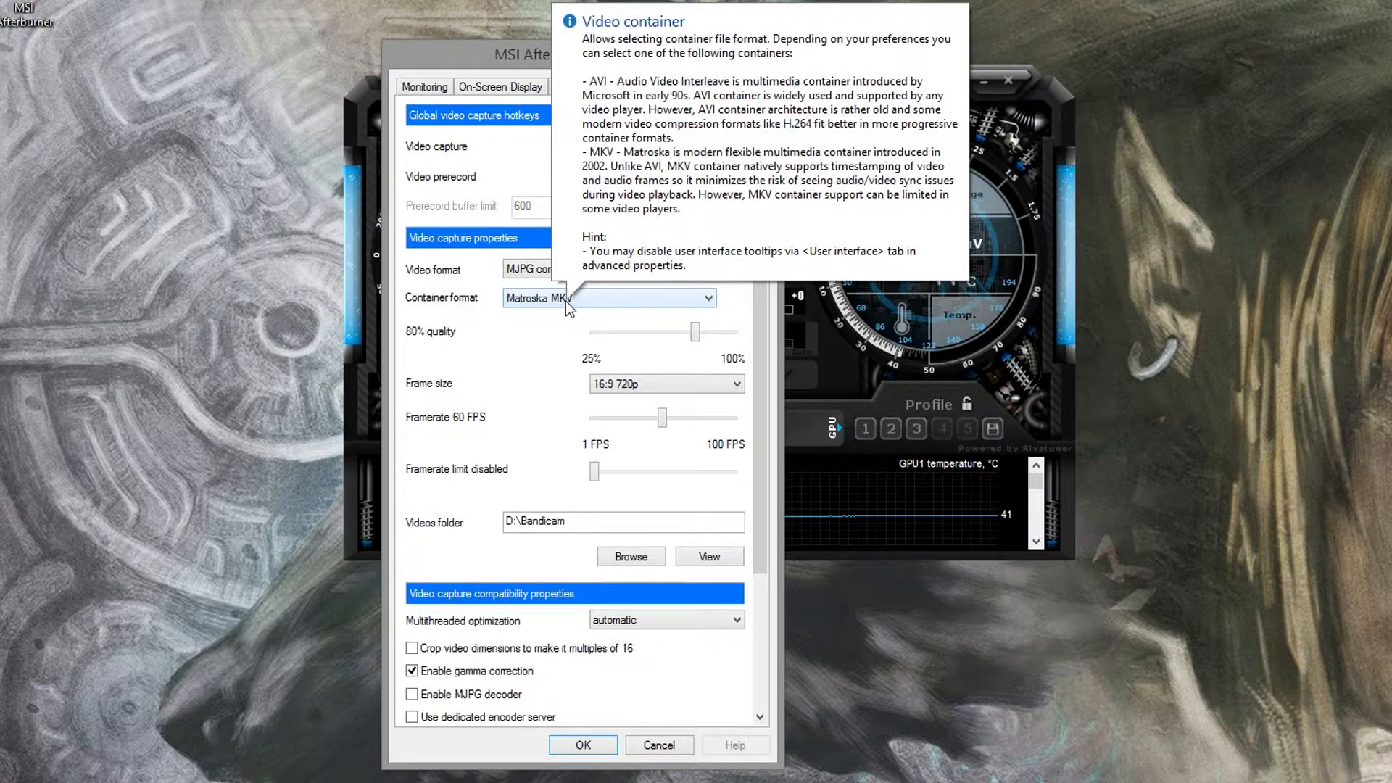
pyautogui.click(565, 302)
pyautogui.click(577, 314)
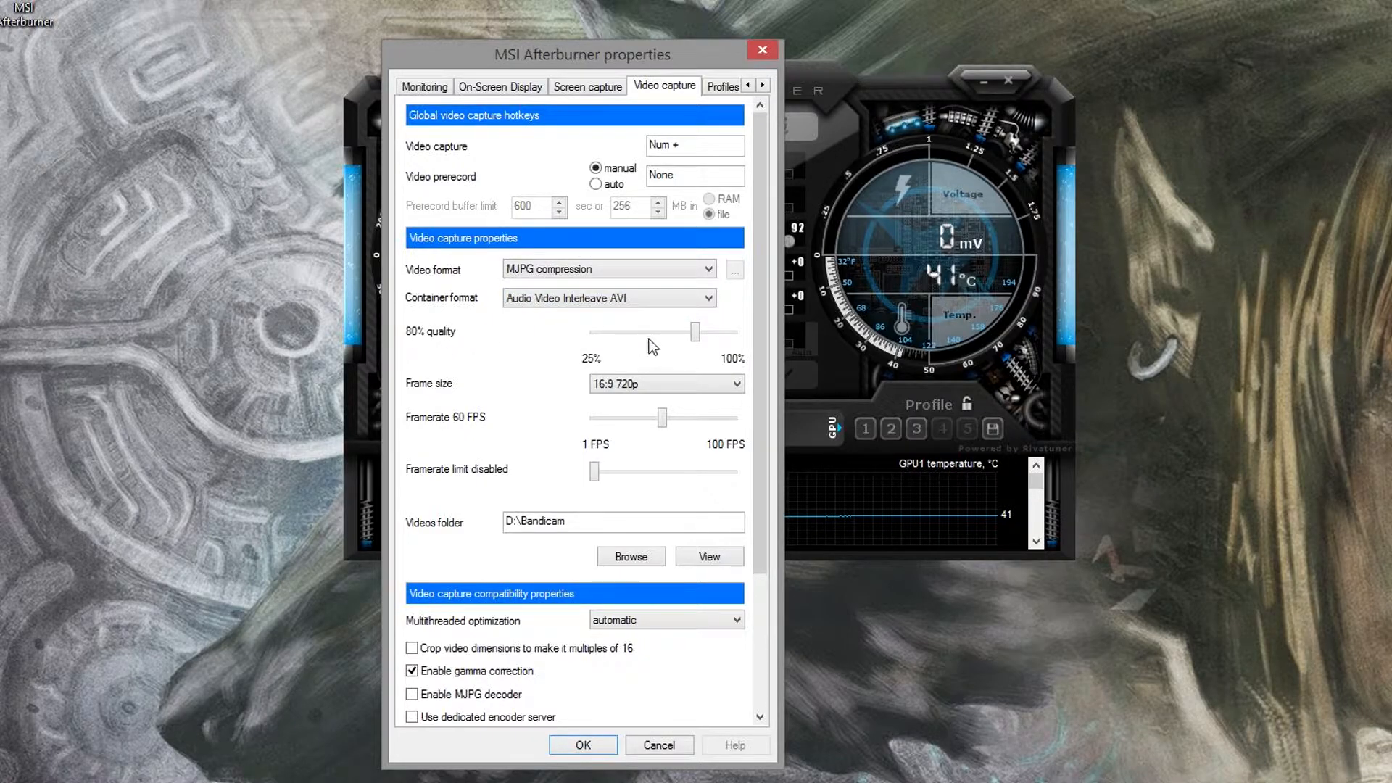
# - Check the frame size choices, keep 16:9 720p, and set the capture framerate to 59 FPS
pyautogui.moveTo(698, 338)
pyautogui.click(649, 381)
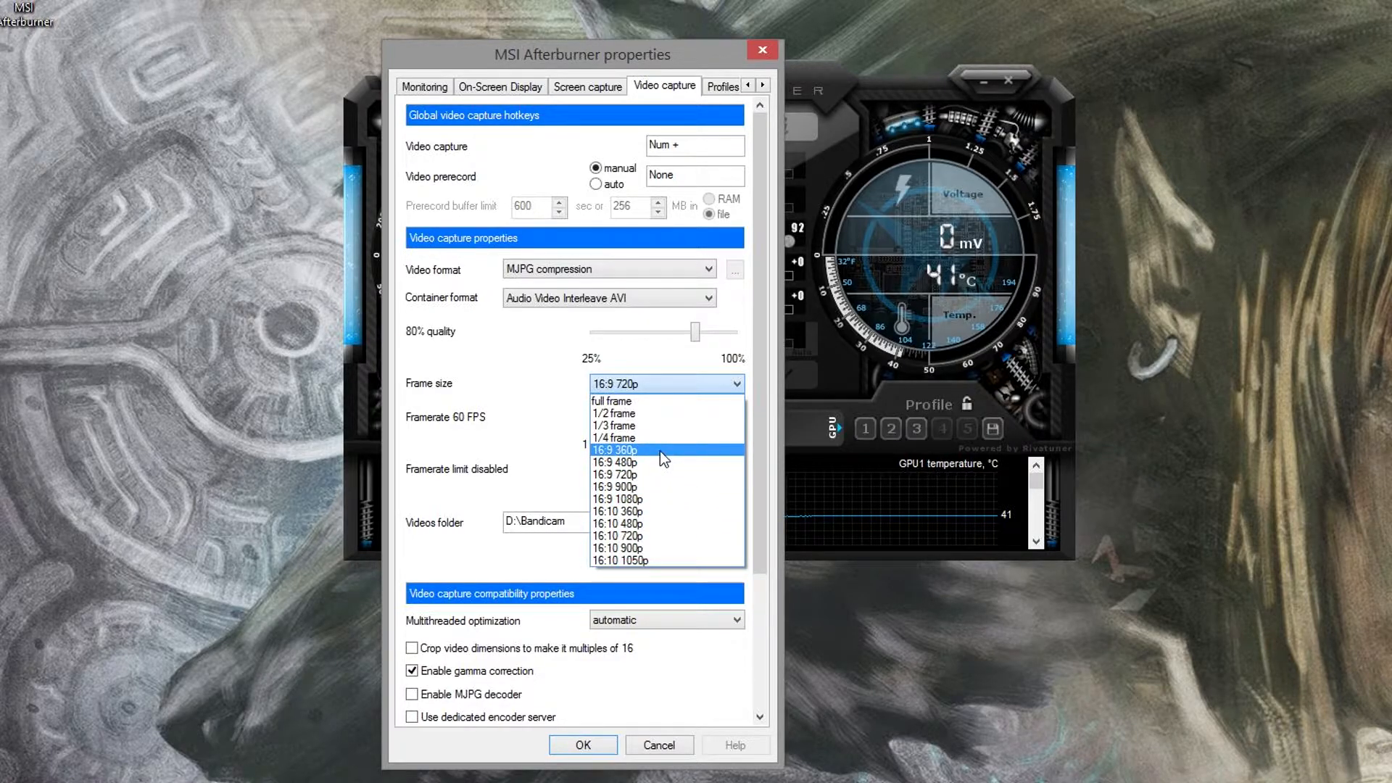
pyautogui.click(667, 381)
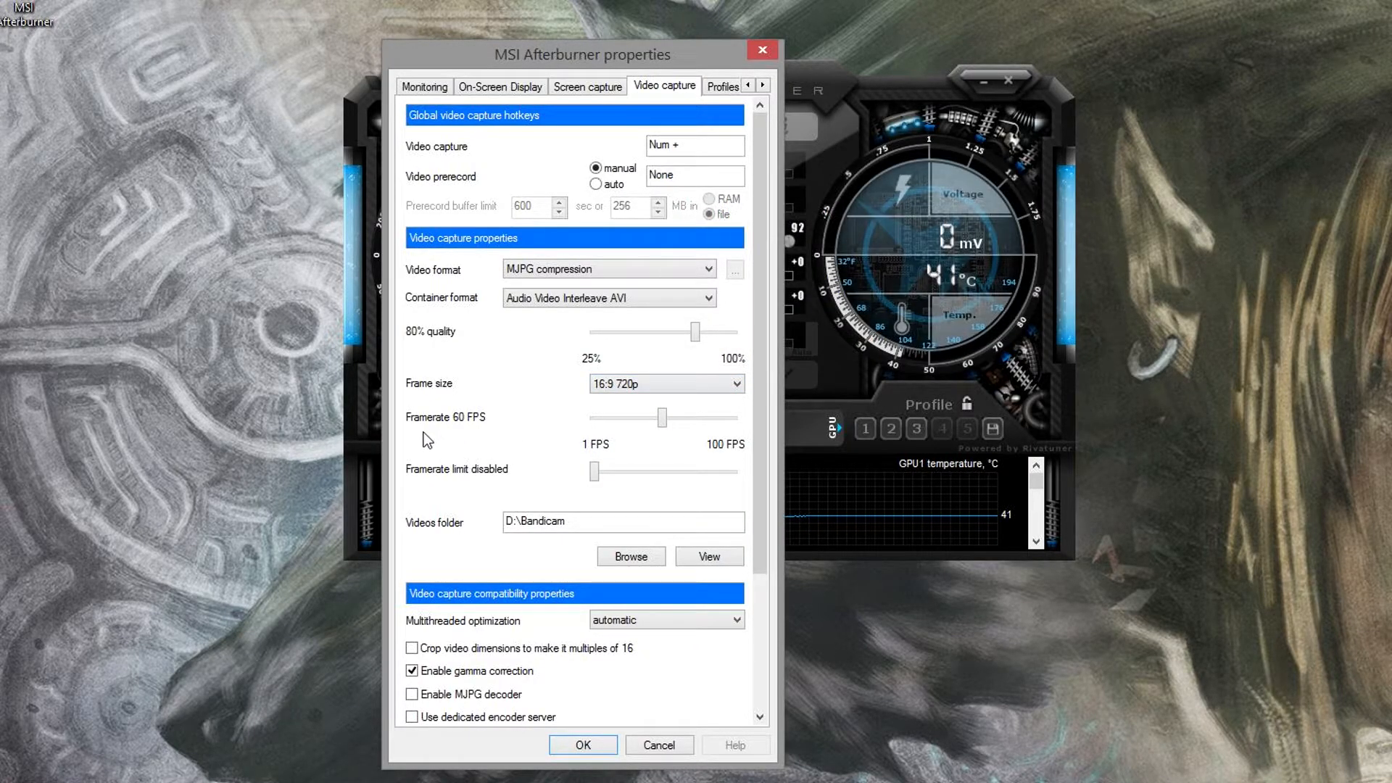
pyautogui.moveTo(664, 416); pyautogui.dragTo(630, 425)
pyautogui.moveTo(631, 425); pyautogui.dragTo(661, 423)
# - Try raising the framerate limit and return it to disabled
pyautogui.moveTo(541, 465)
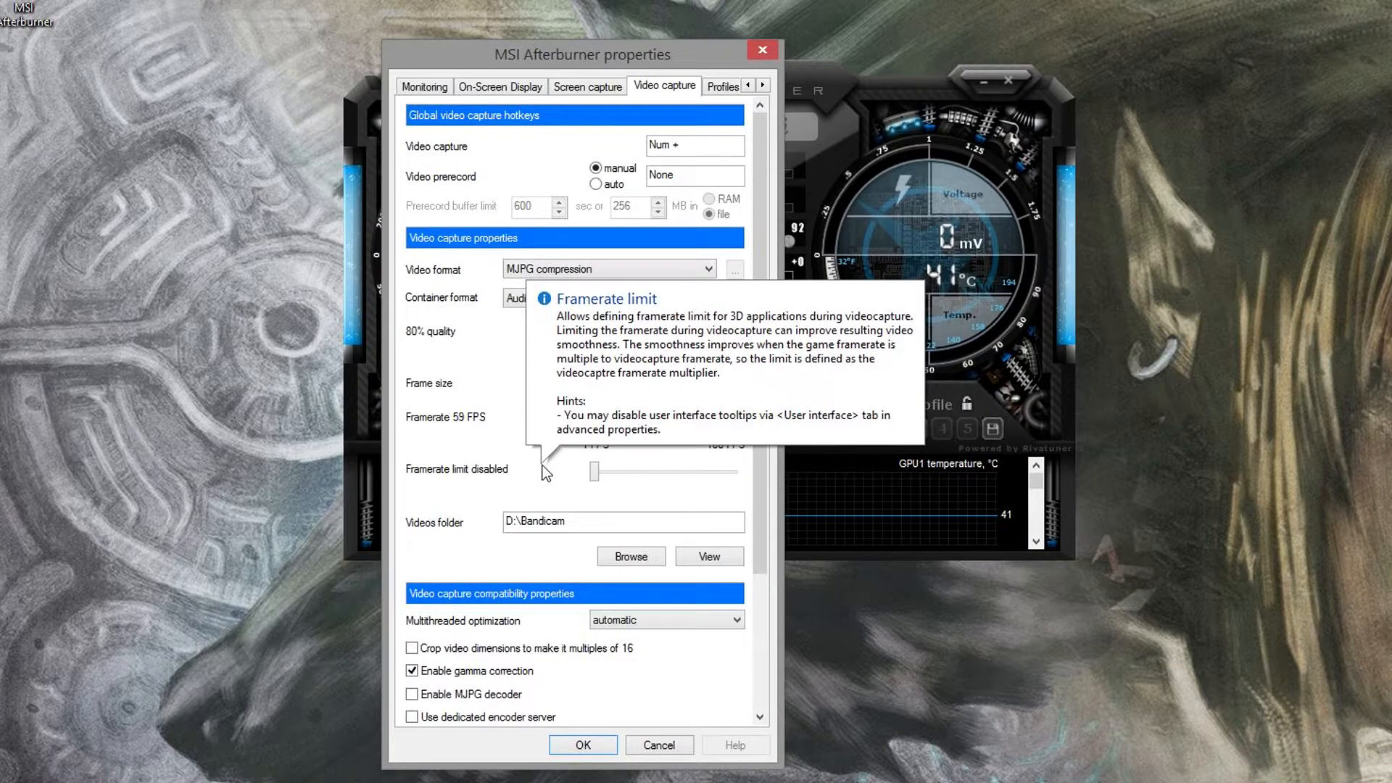
pyautogui.moveTo(594, 471); pyautogui.dragTo(736, 477)
pyautogui.moveTo(622, 485); pyautogui.dragTo(589, 485)
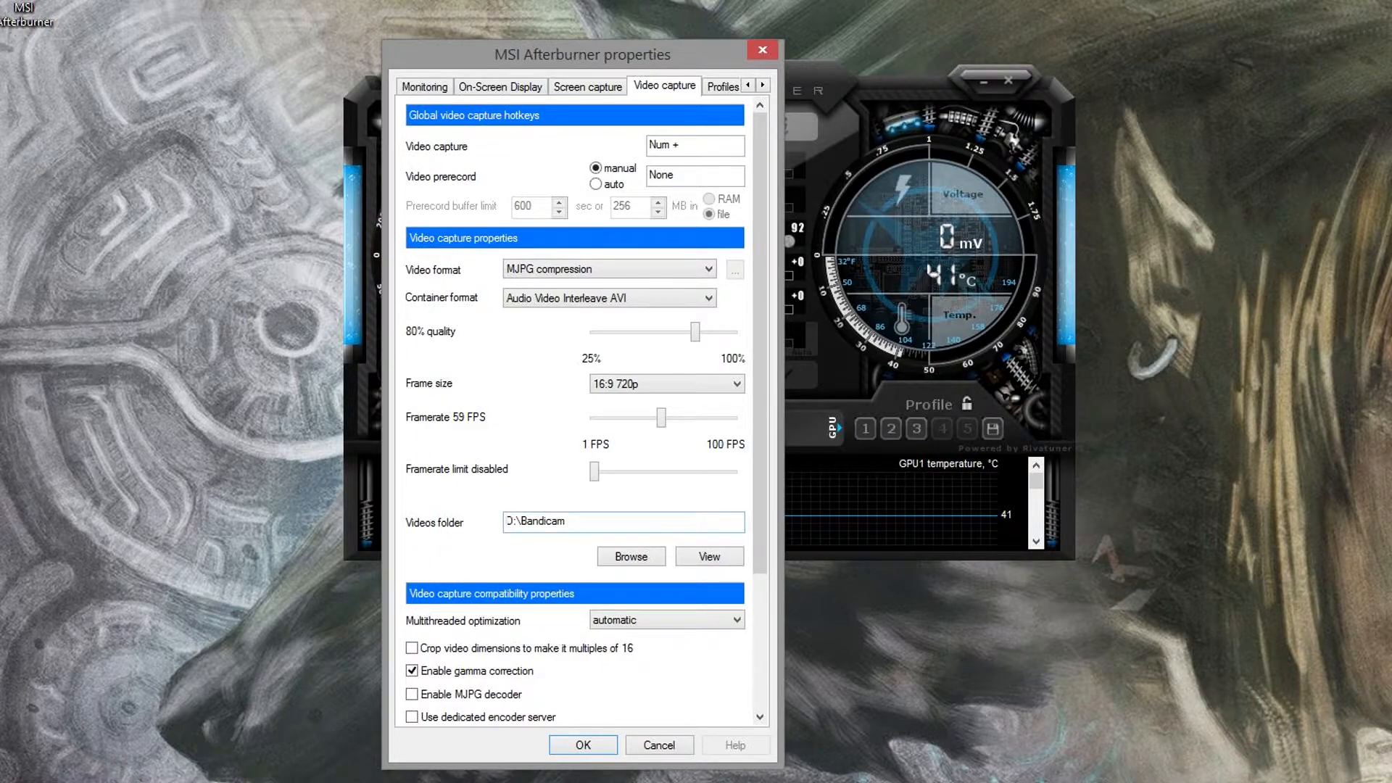
pyautogui.doubleClick(507, 521)
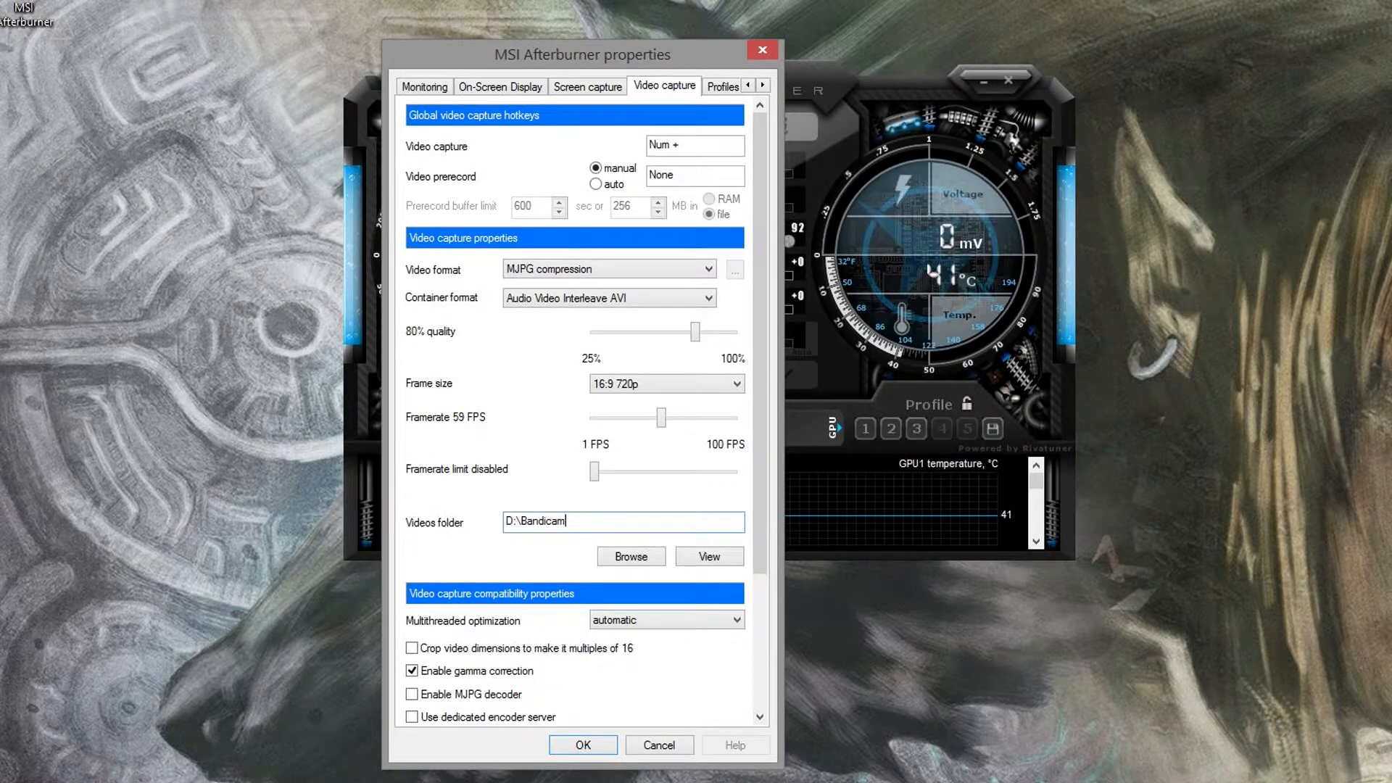
# - Set the multithreaded optimization of the video capture to 8 compression threads
pyautogui.moveTo(769, 460); pyautogui.dragTo(767, 606)
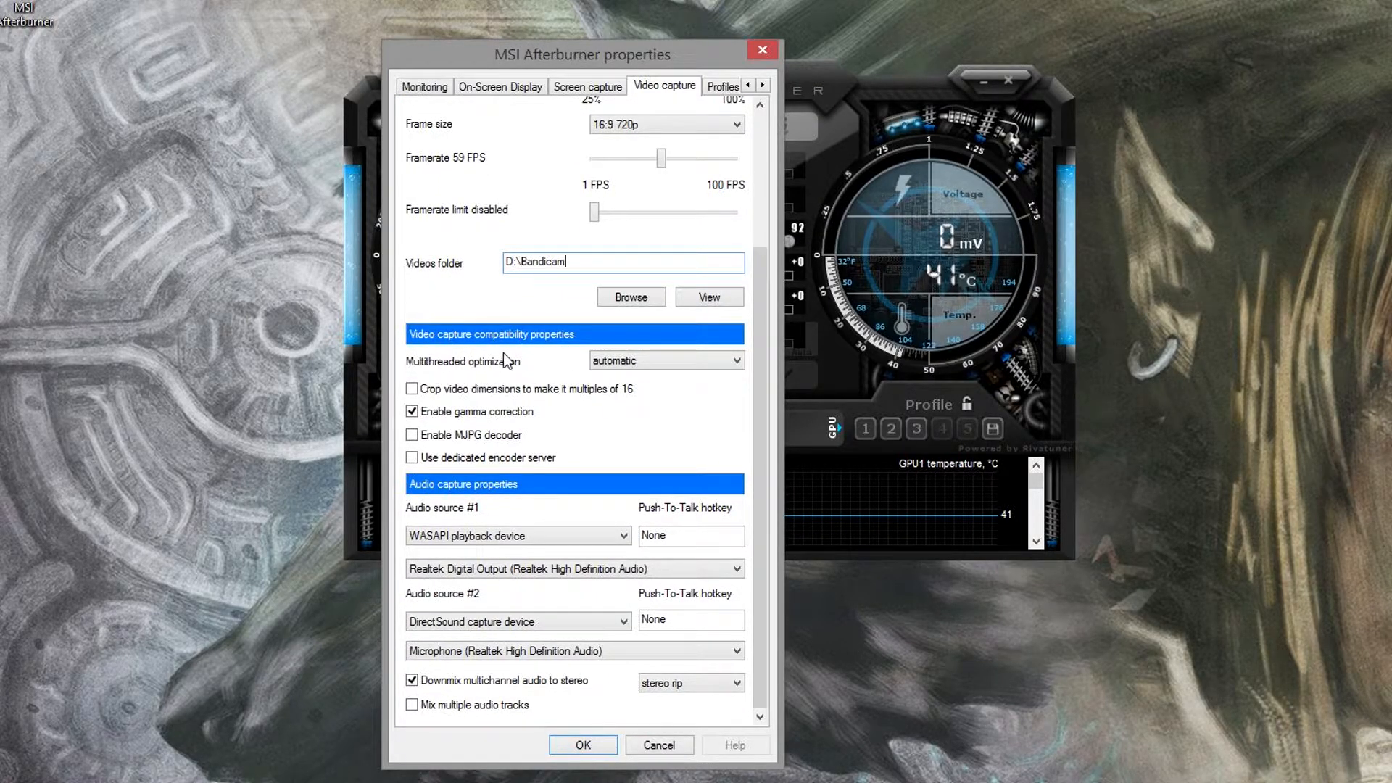
pyautogui.click(631, 363)
pyautogui.click(631, 362)
pyautogui.click(631, 362)
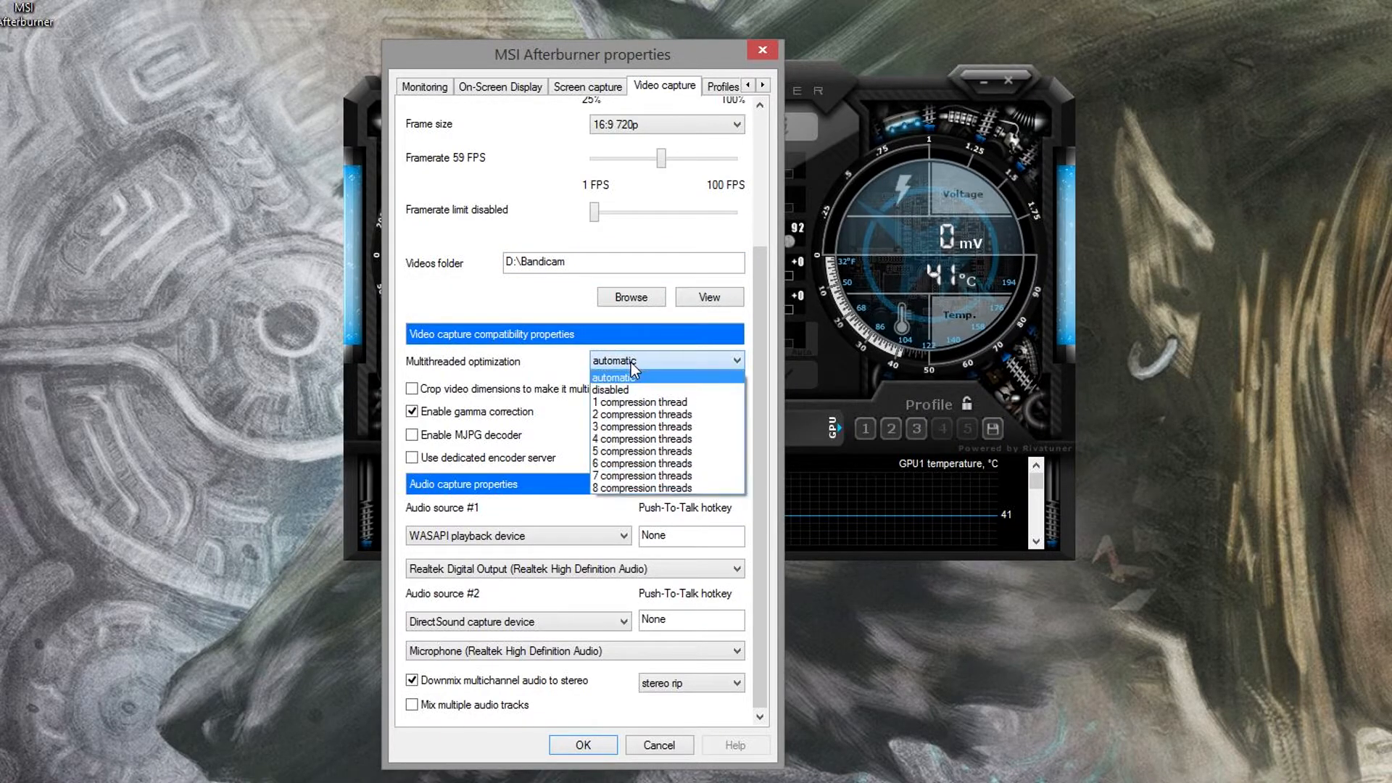
pyautogui.click(628, 489)
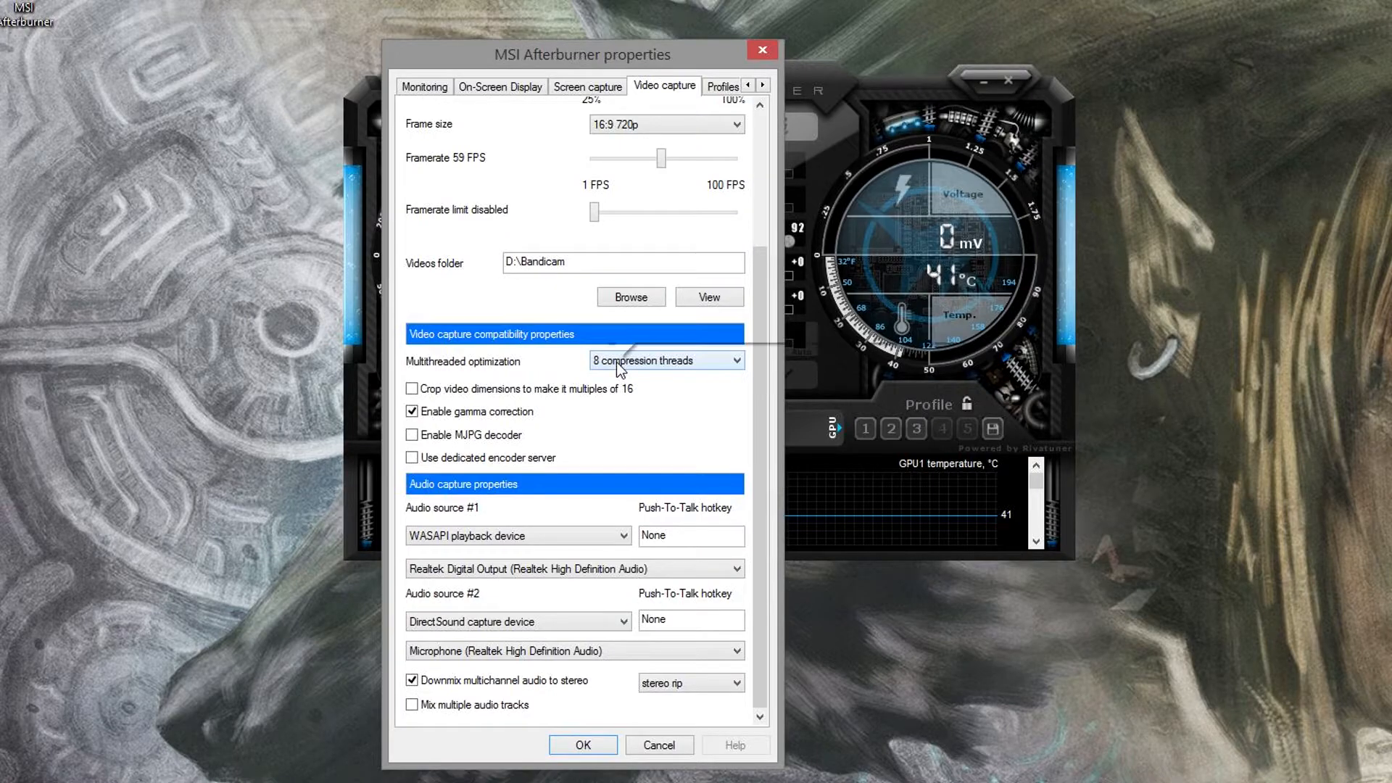
pyautogui.moveTo(621, 370)
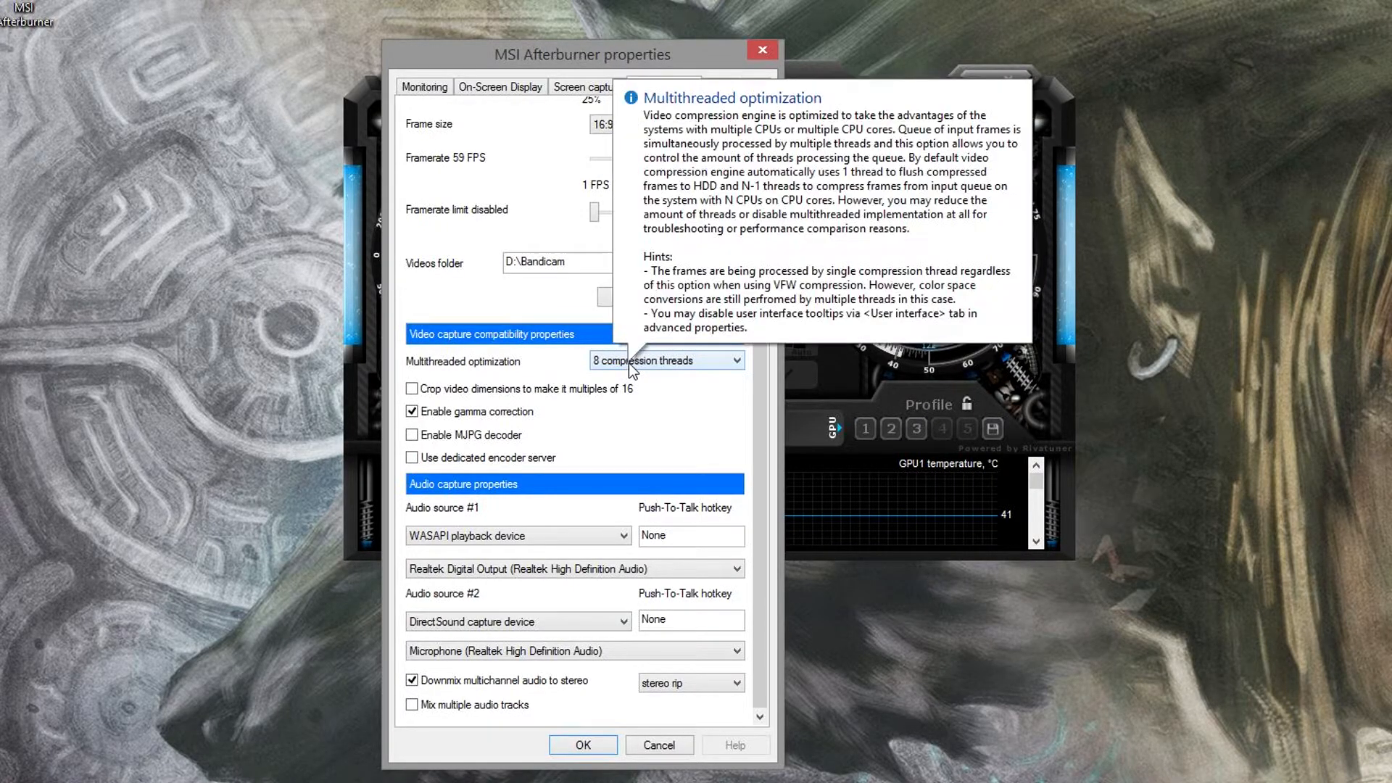
# - Set the multithreaded optimization back to automatic
pyautogui.click(629, 363)
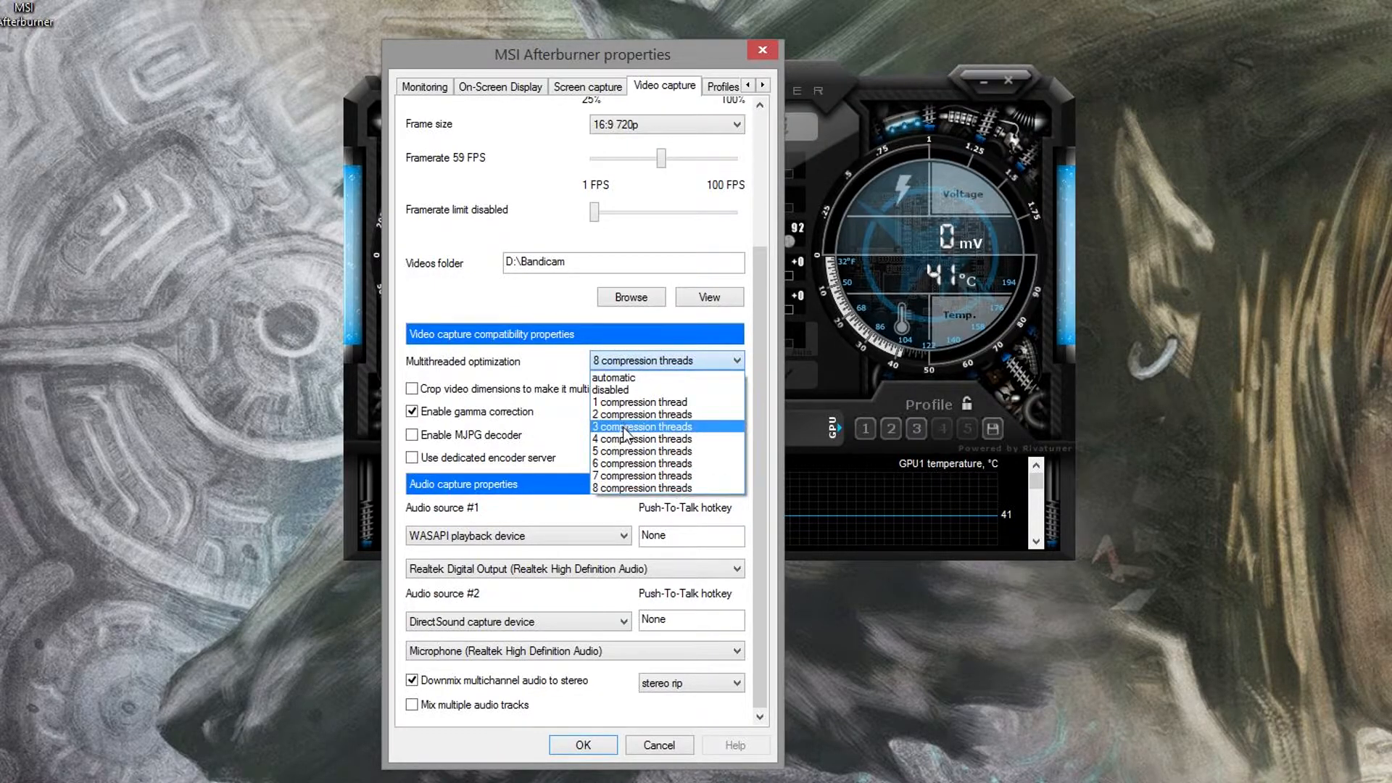
pyautogui.click(628, 354)
pyautogui.click(628, 377)
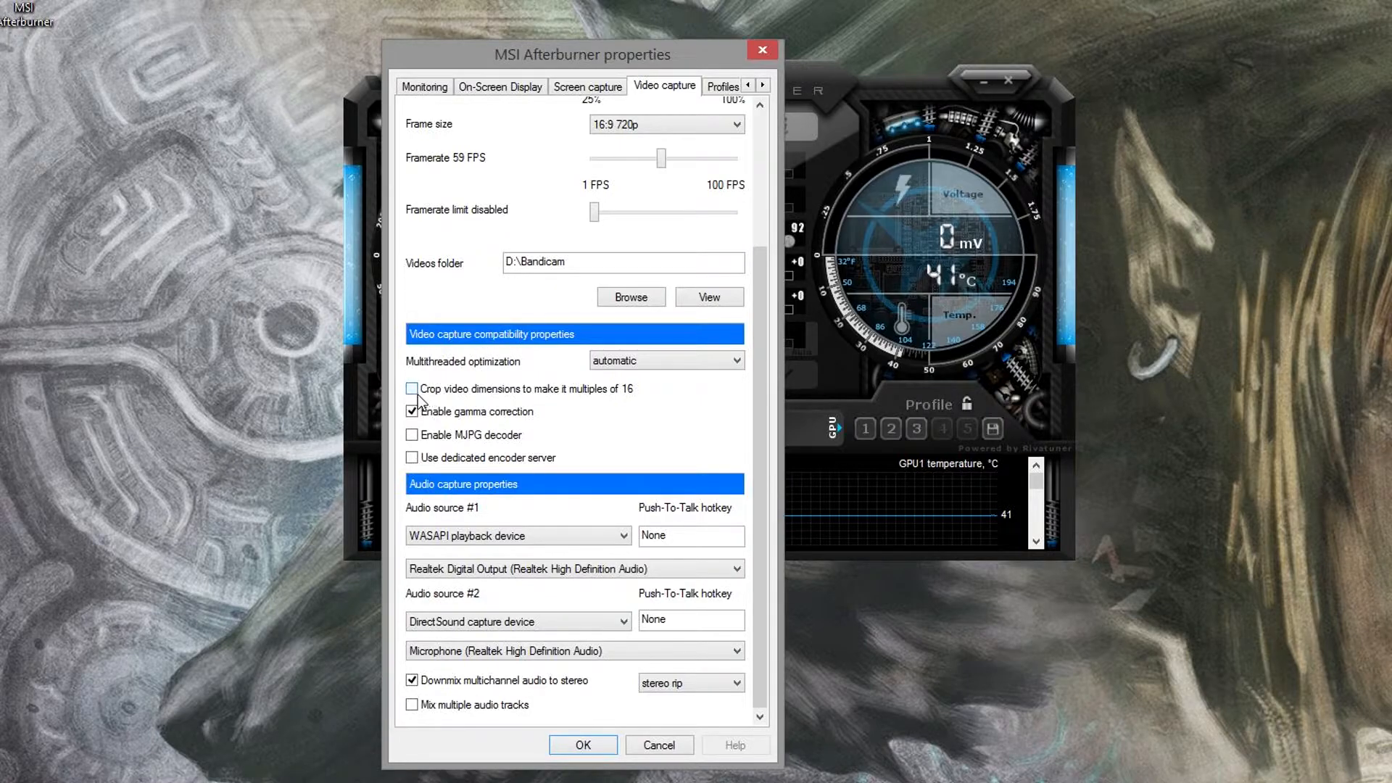
# - Review the device types for audio source #1 and select WASAPI playback device
pyautogui.moveTo(462, 395)
pyautogui.moveTo(525, 458)
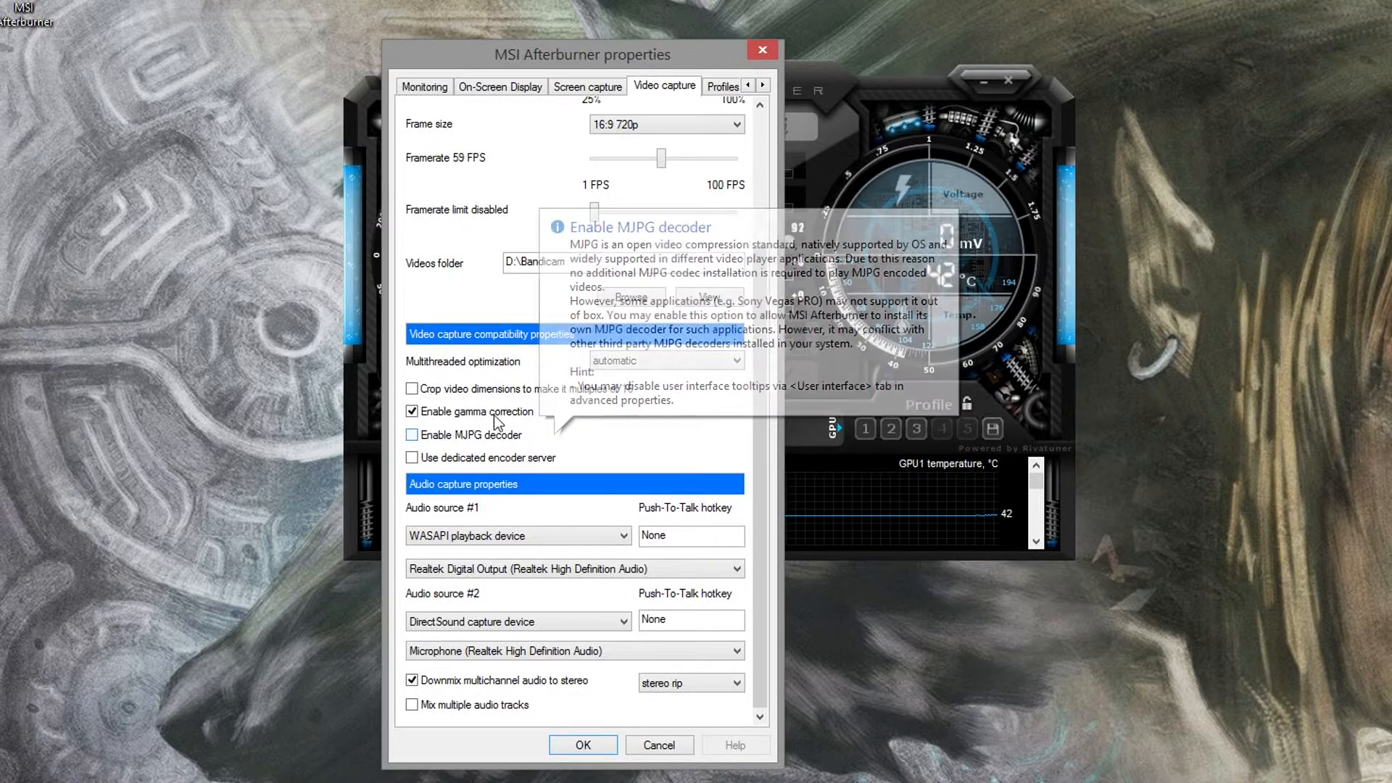
pyautogui.moveTo(498, 414)
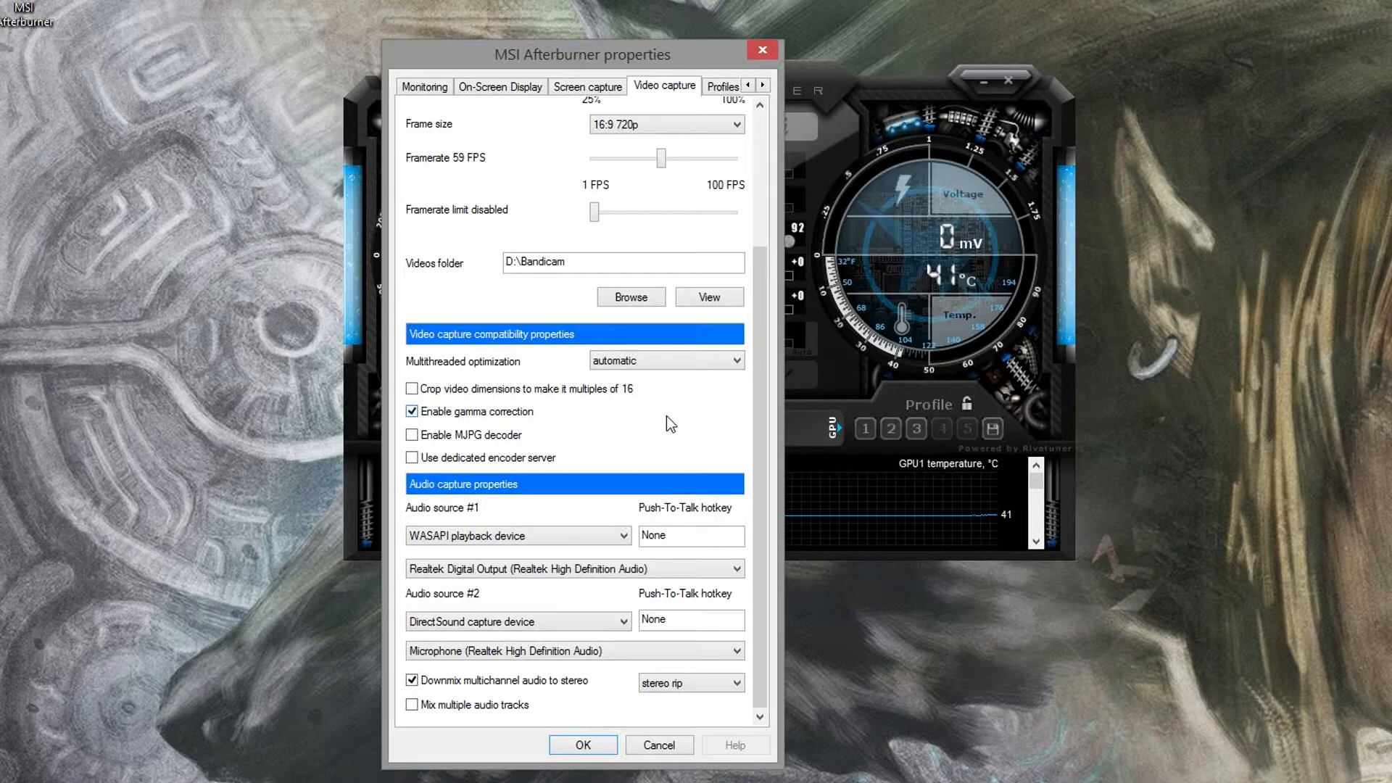
pyautogui.moveTo(667, 415)
pyautogui.click(444, 530)
pyautogui.click(444, 530)
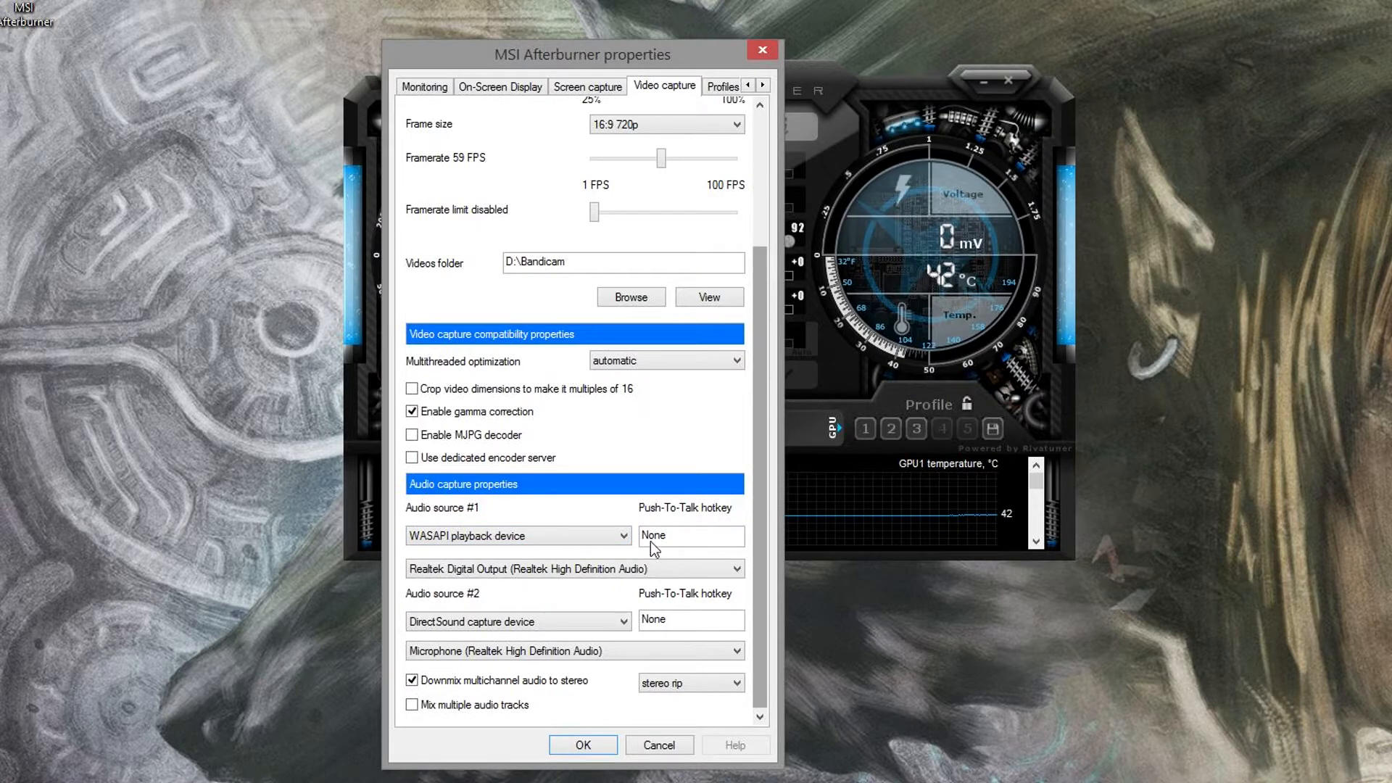
pyautogui.click(522, 538)
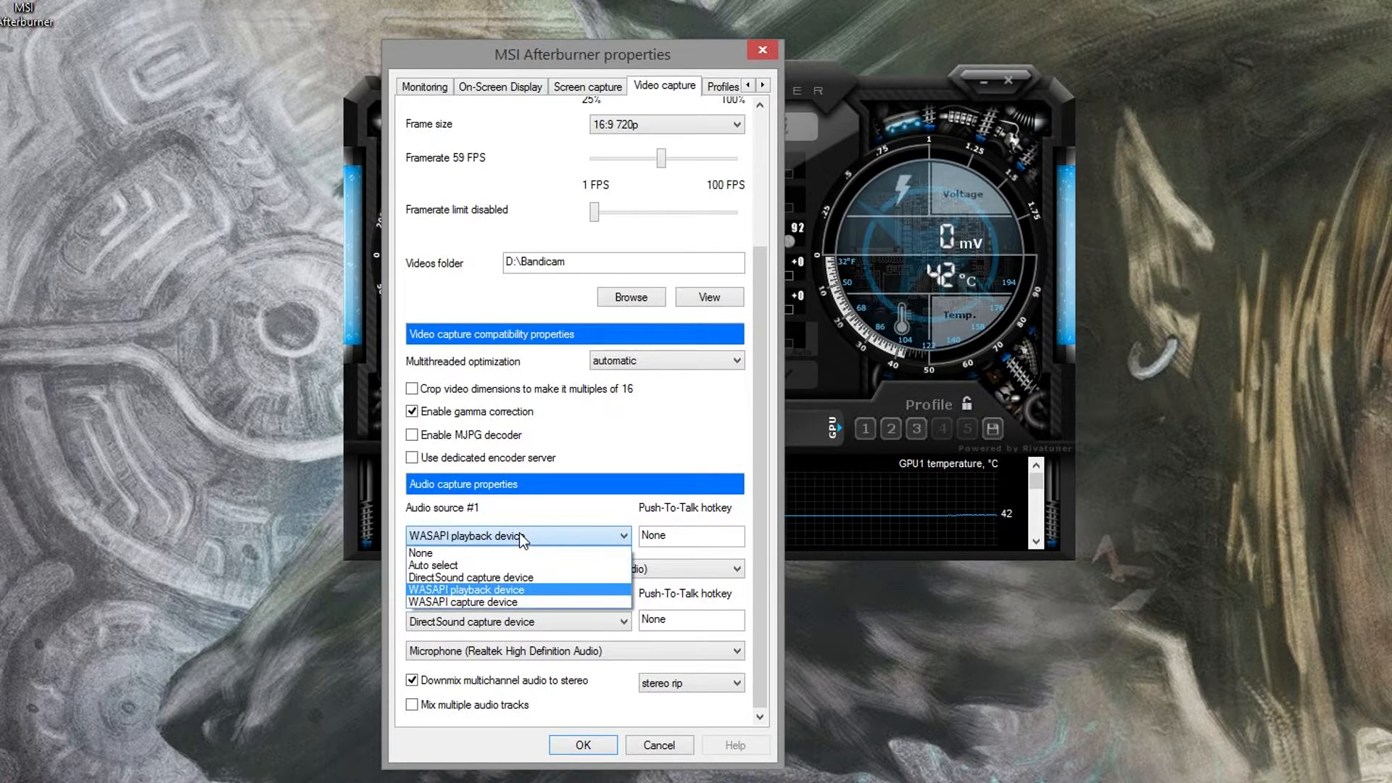
pyautogui.click(522, 538)
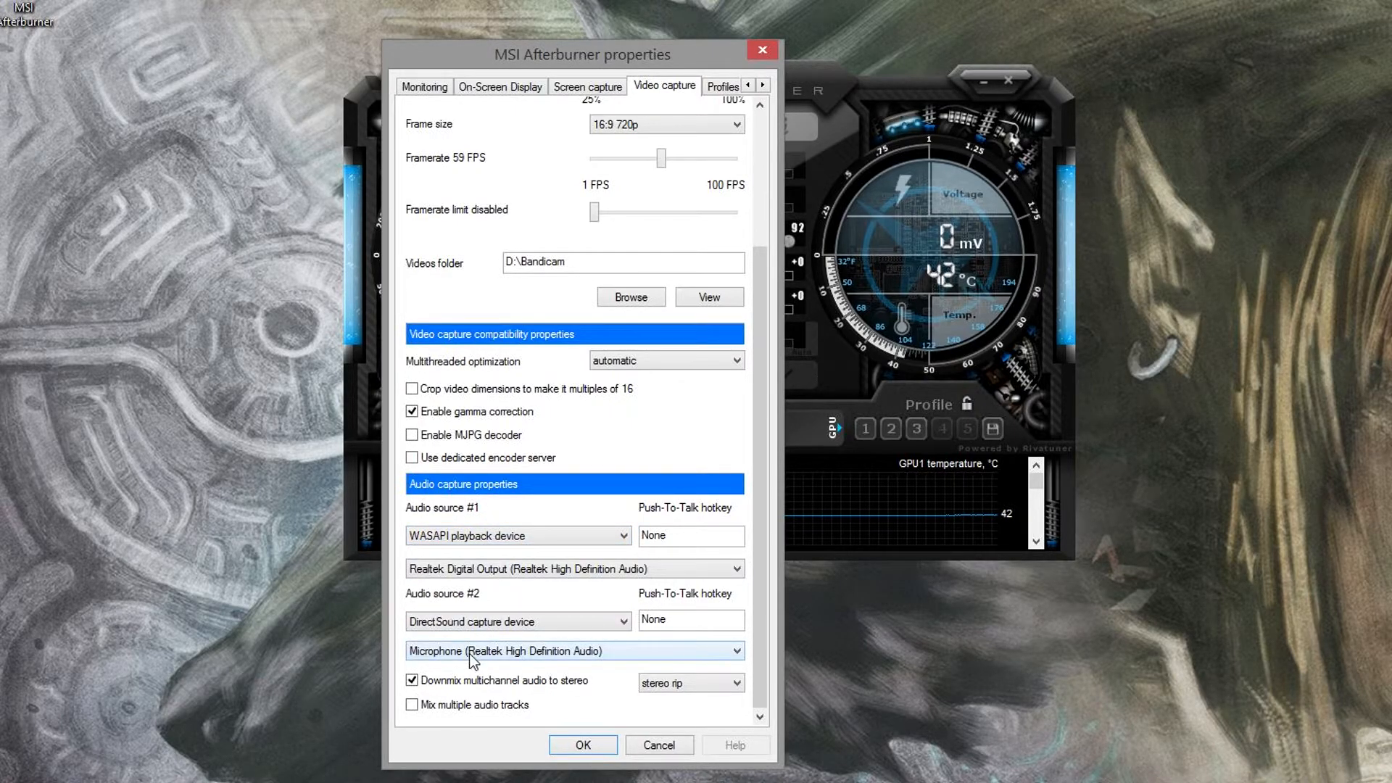
pyautogui.click(432, 537)
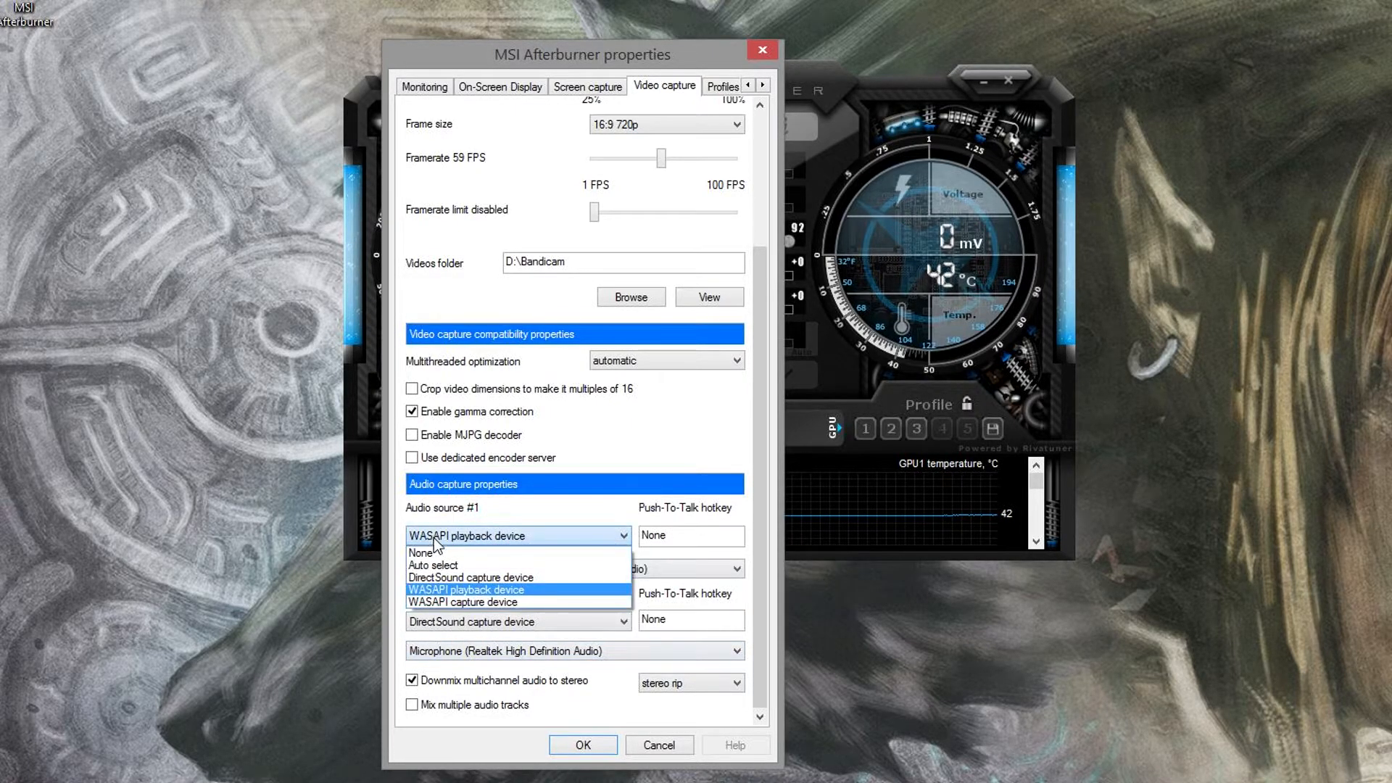
pyautogui.click(463, 589)
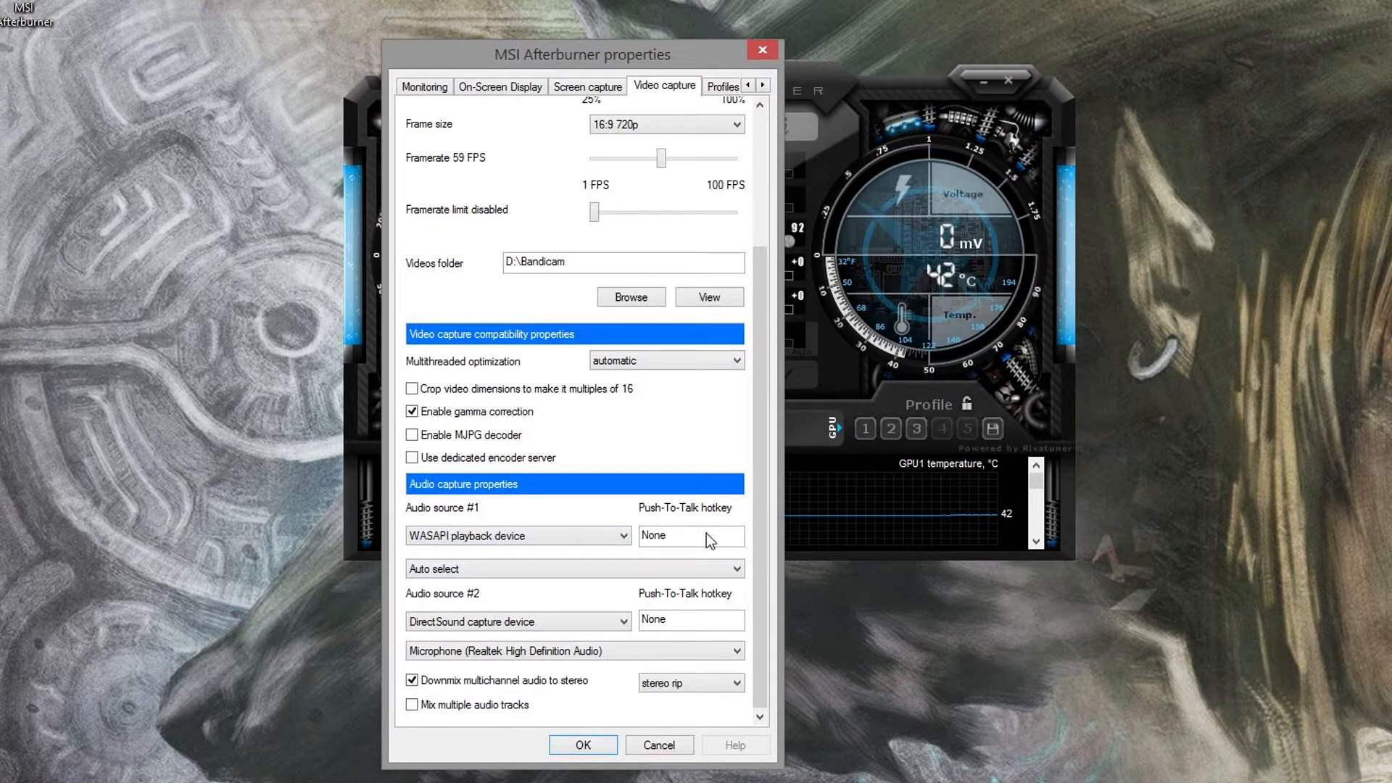
# - Choose stereo rip as the method for downmixing multichannel audio to stereo
pyautogui.moveTo(706, 533)
pyautogui.click(676, 685)
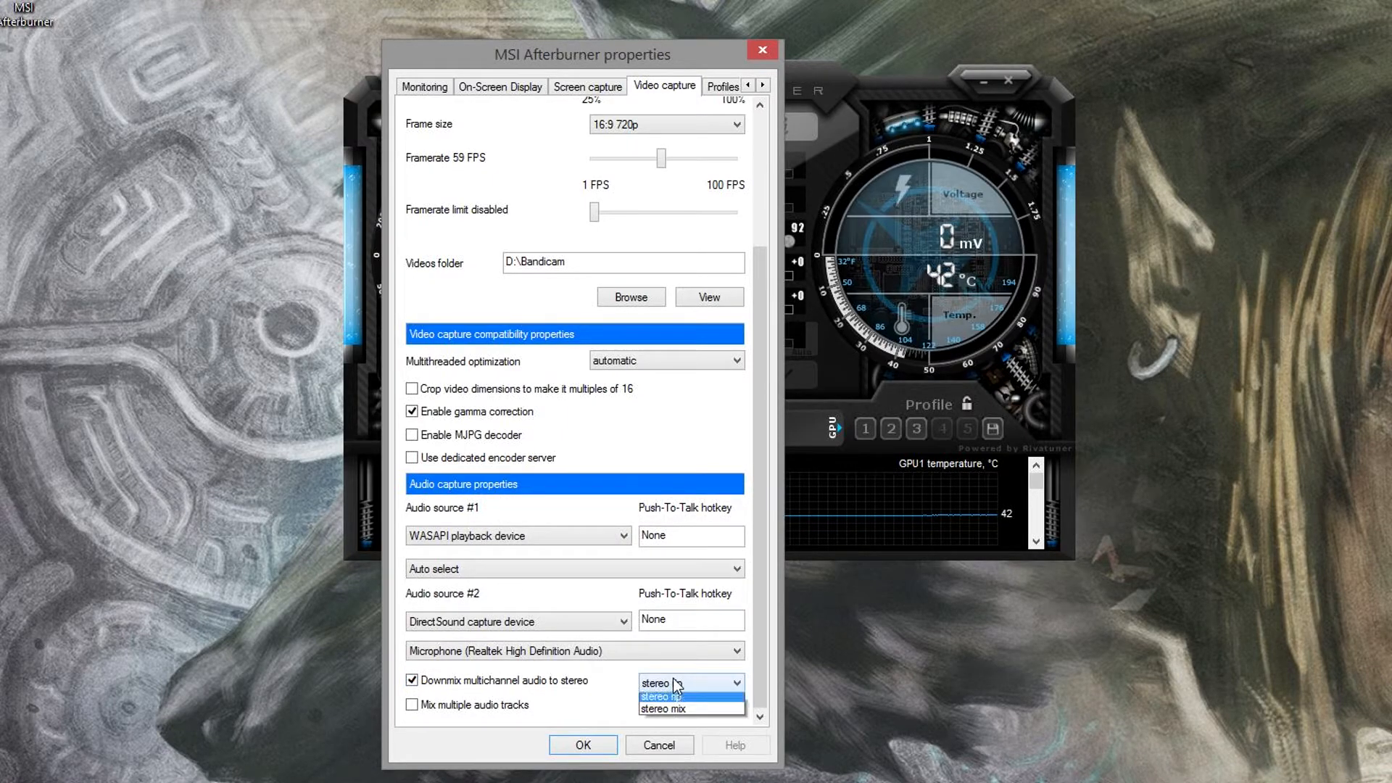
pyautogui.click(675, 695)
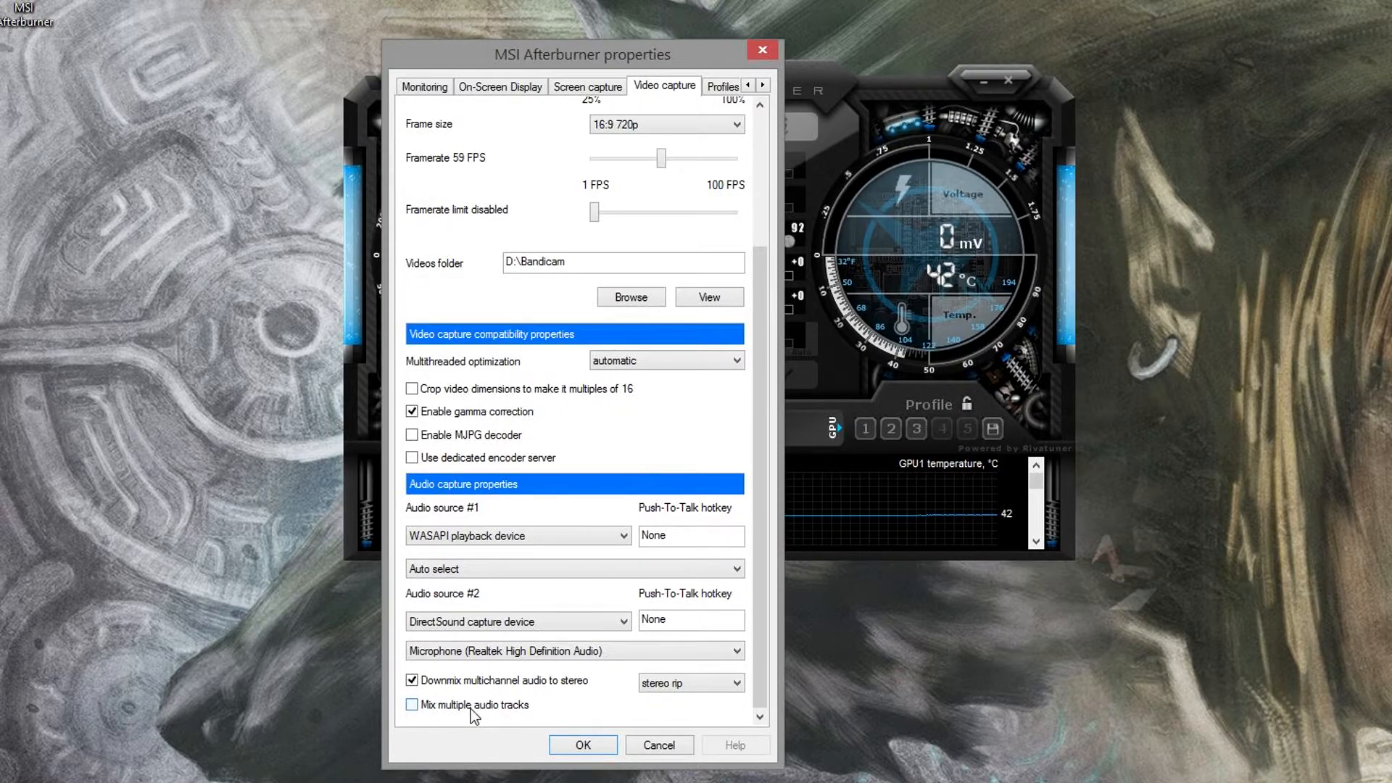
# - Save the video capture properties and minimize MSI Afterburner
pyautogui.moveTo(472, 708)
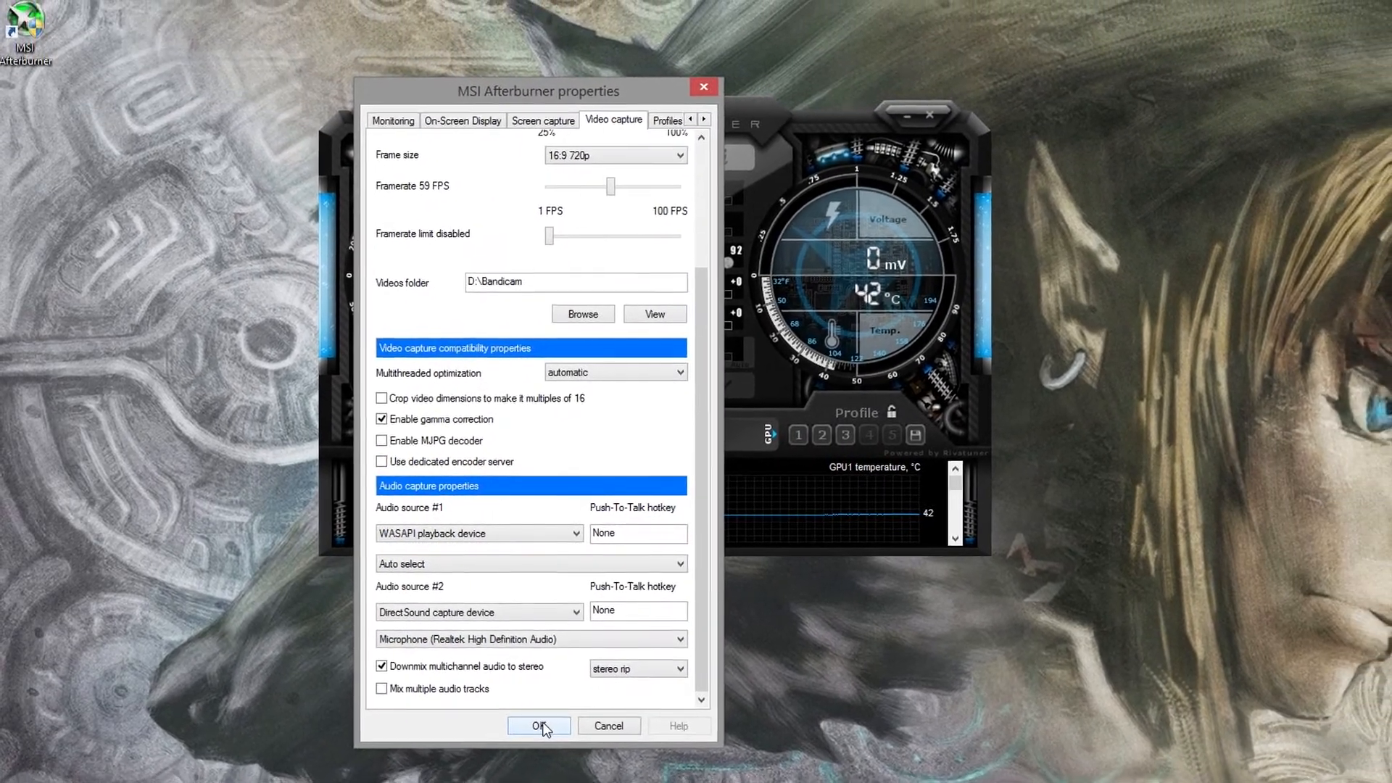
pyautogui.click(562, 734)
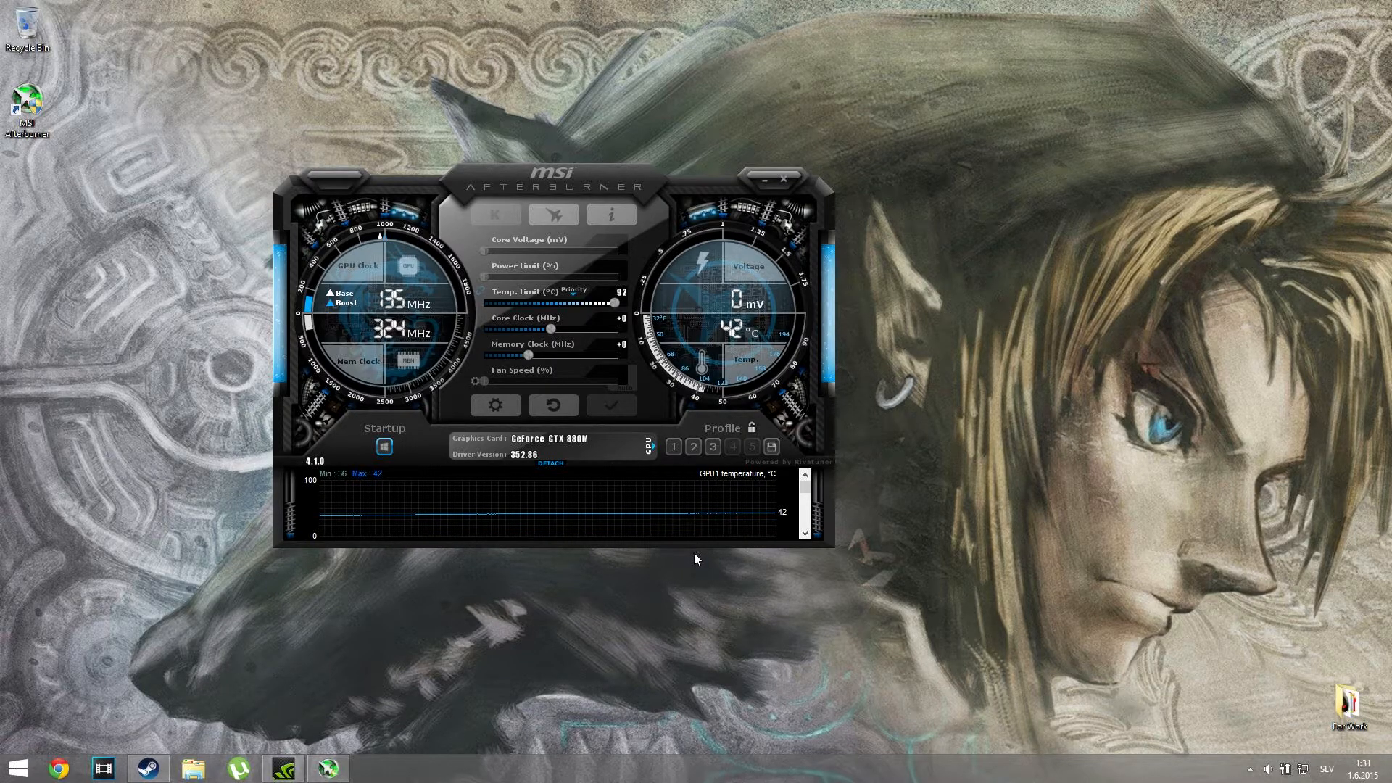
pyautogui.click(762, 174)
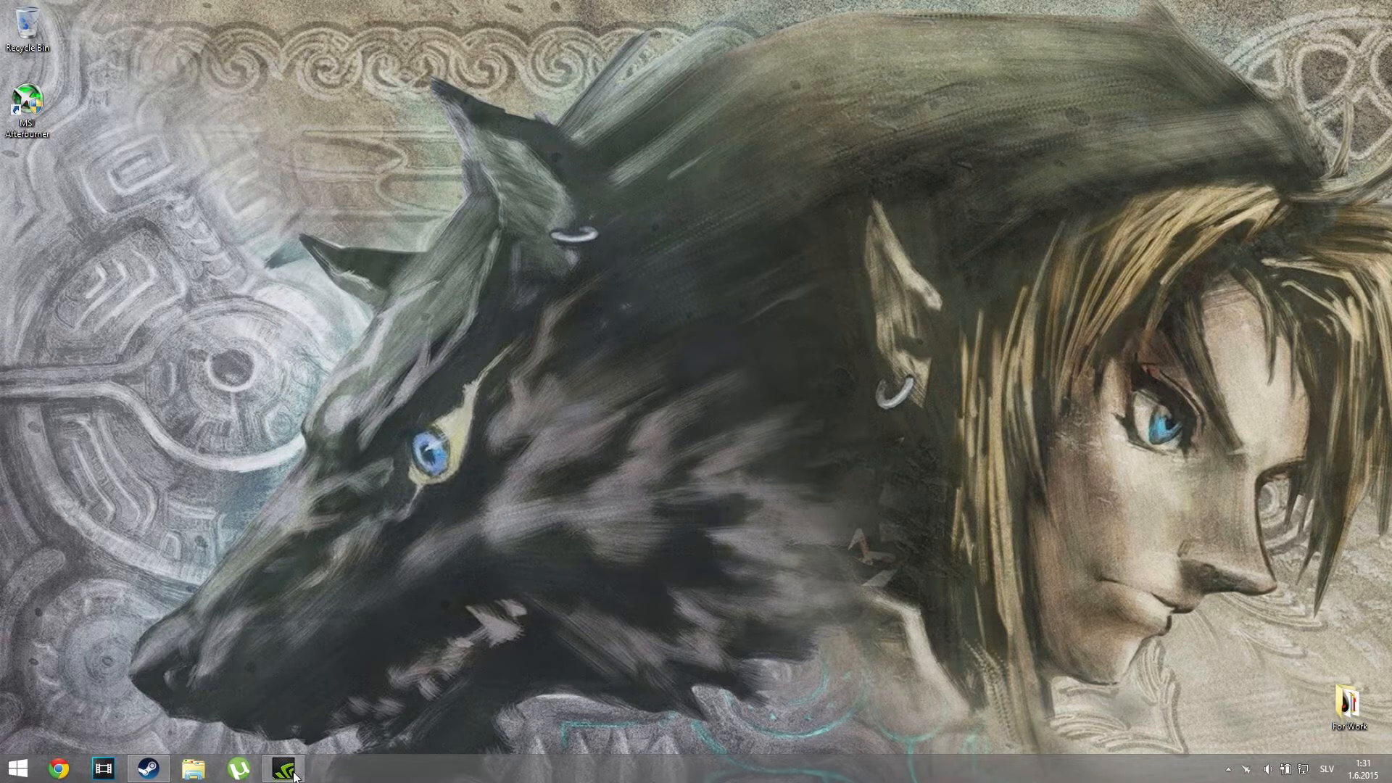
# - Switch to NVIDIA GeForce Experience, maximize it, open the ShadowPlay window and turn ShadowPlay on
pyautogui.click(293, 773)
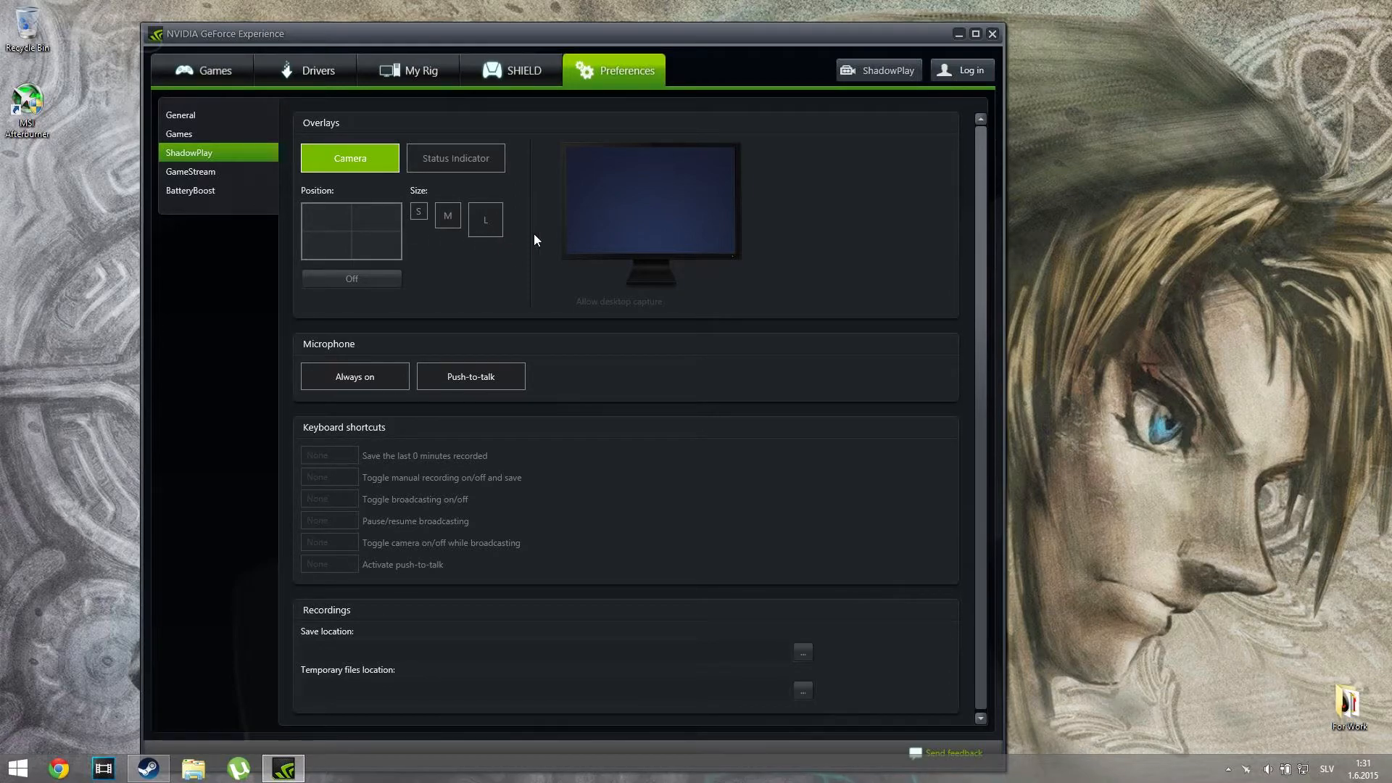
pyautogui.doubleClick(293, 32)
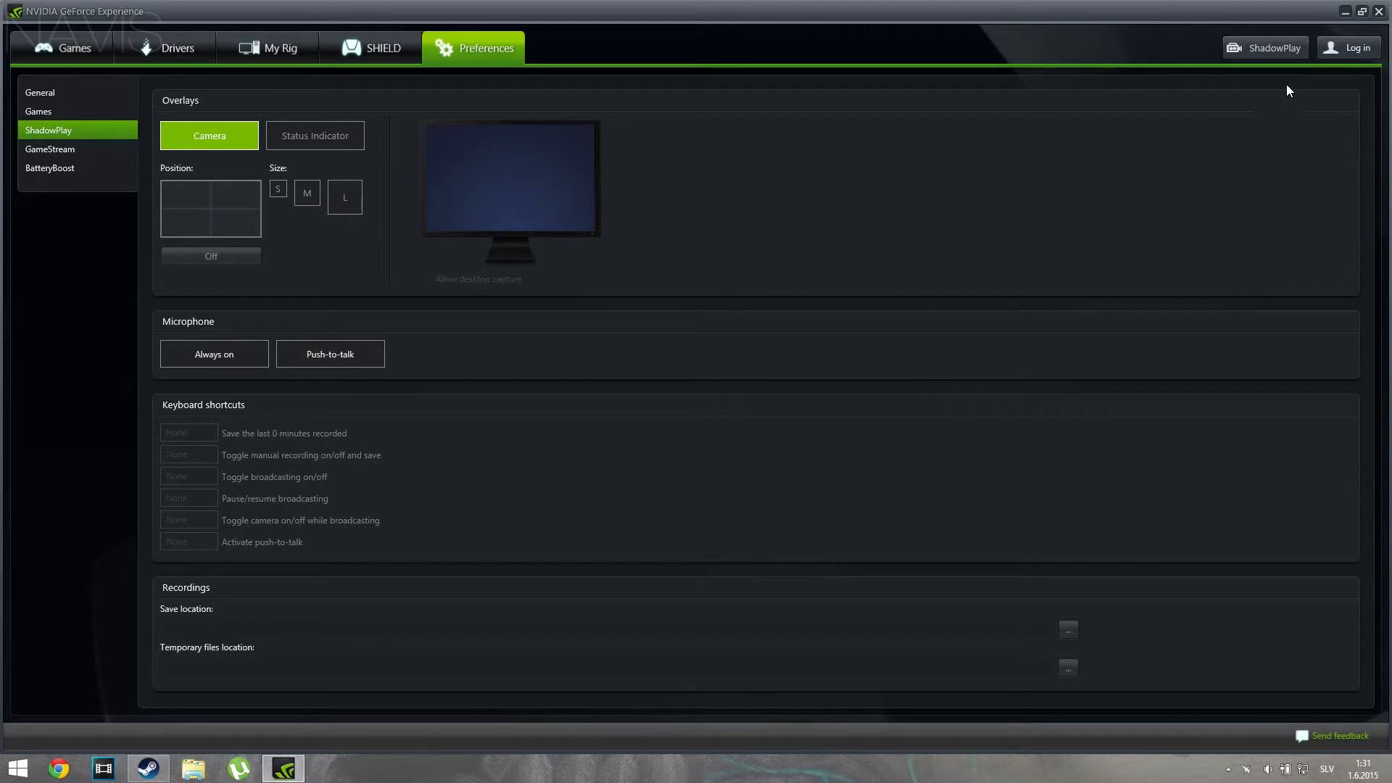
pyautogui.click(1275, 57)
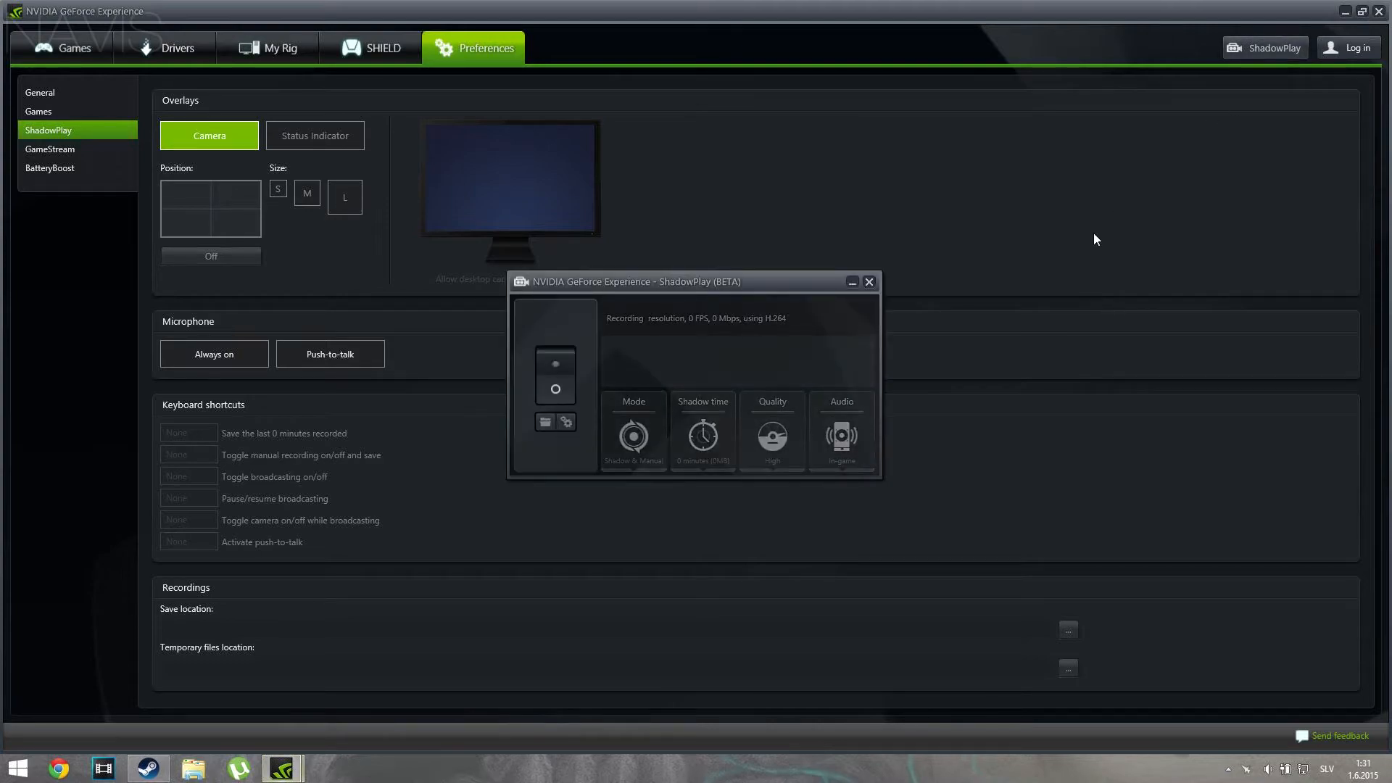
pyautogui.click(1279, 45)
pyautogui.click(545, 410)
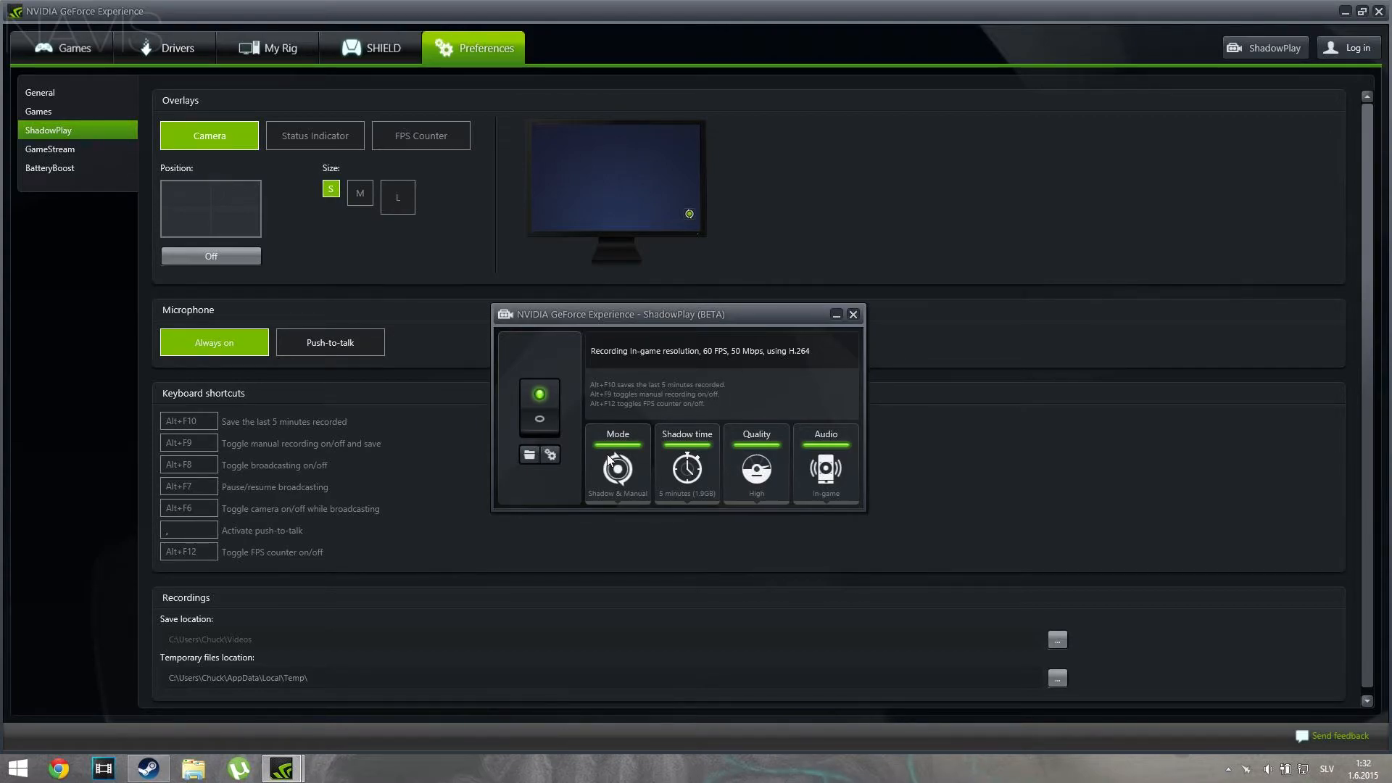
# - Review ShadowPlay's recording modes and shadow time, and set the mode to Manual
pyautogui.click(630, 451)
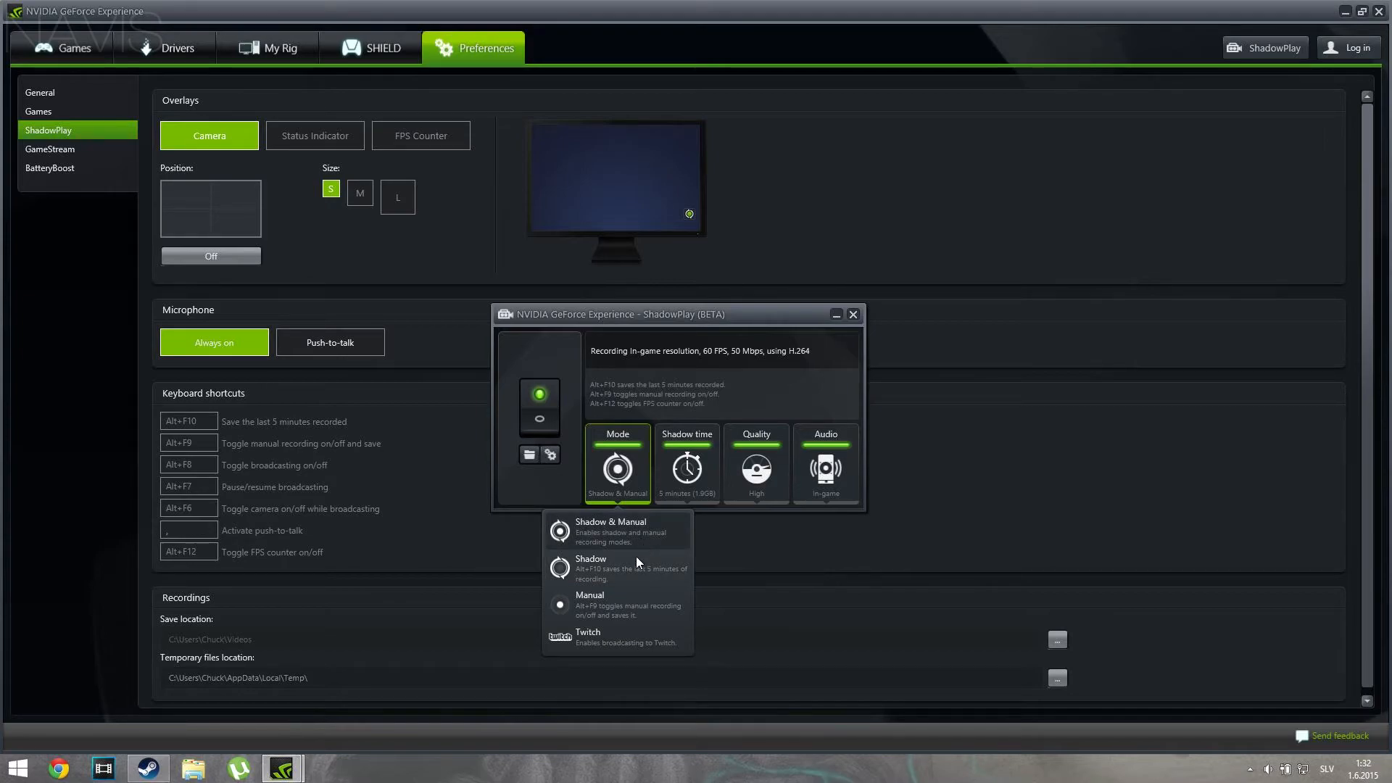
pyautogui.click(705, 615)
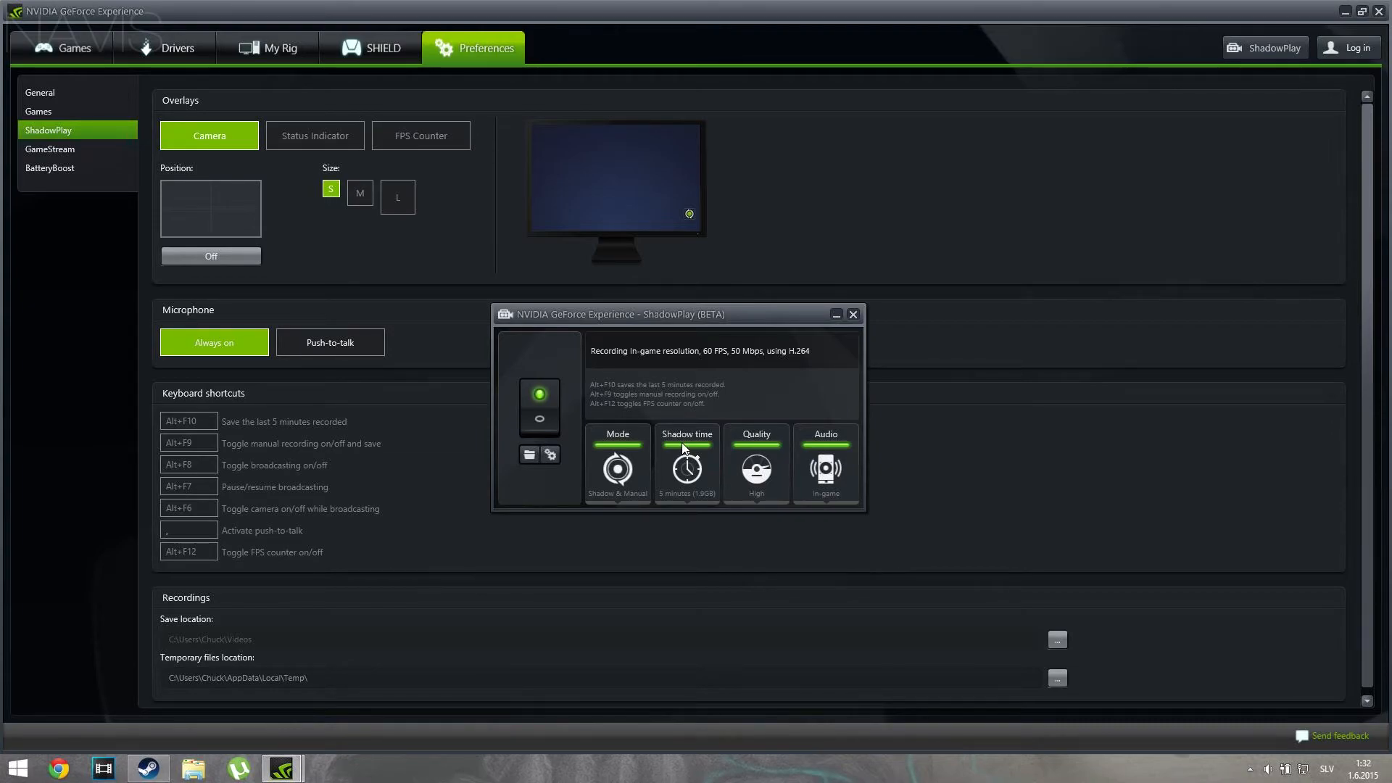
pyautogui.click(617, 462)
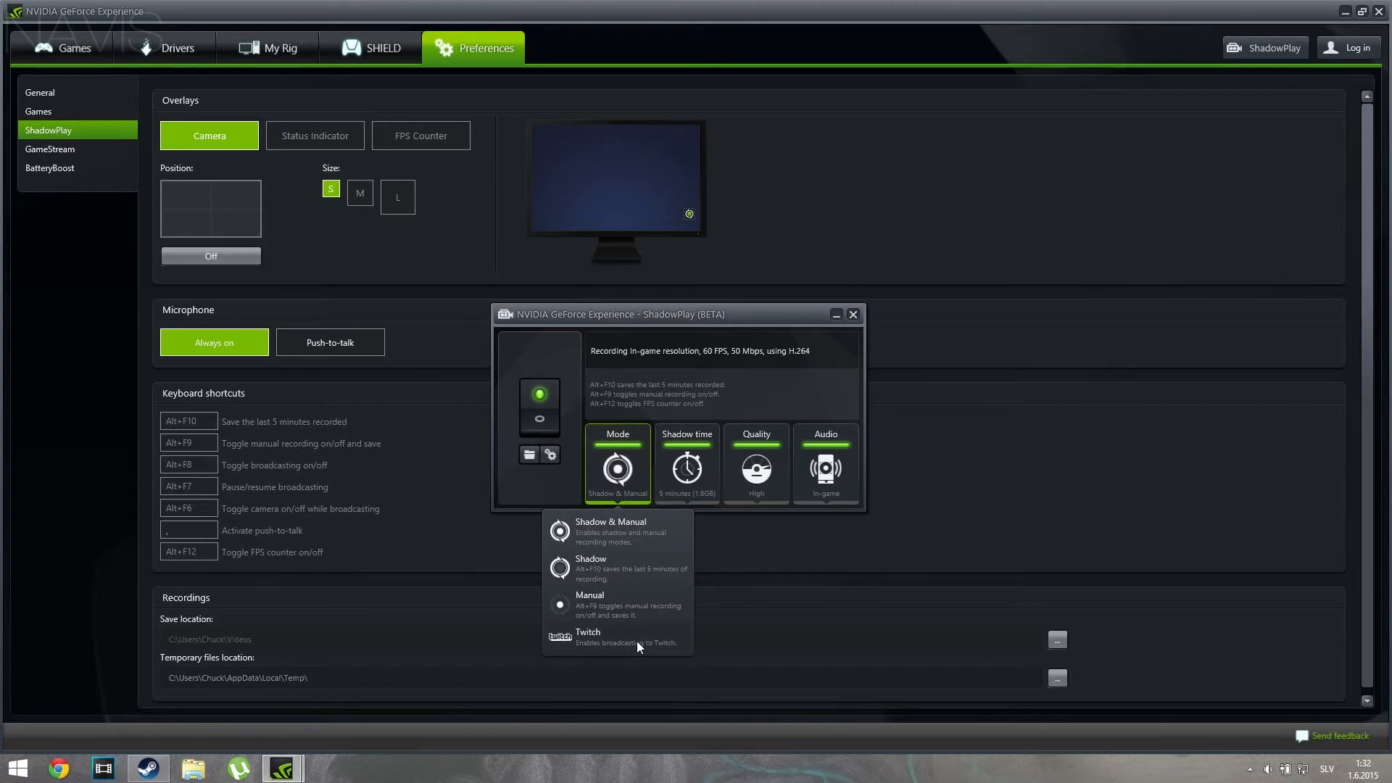
pyautogui.click(689, 464)
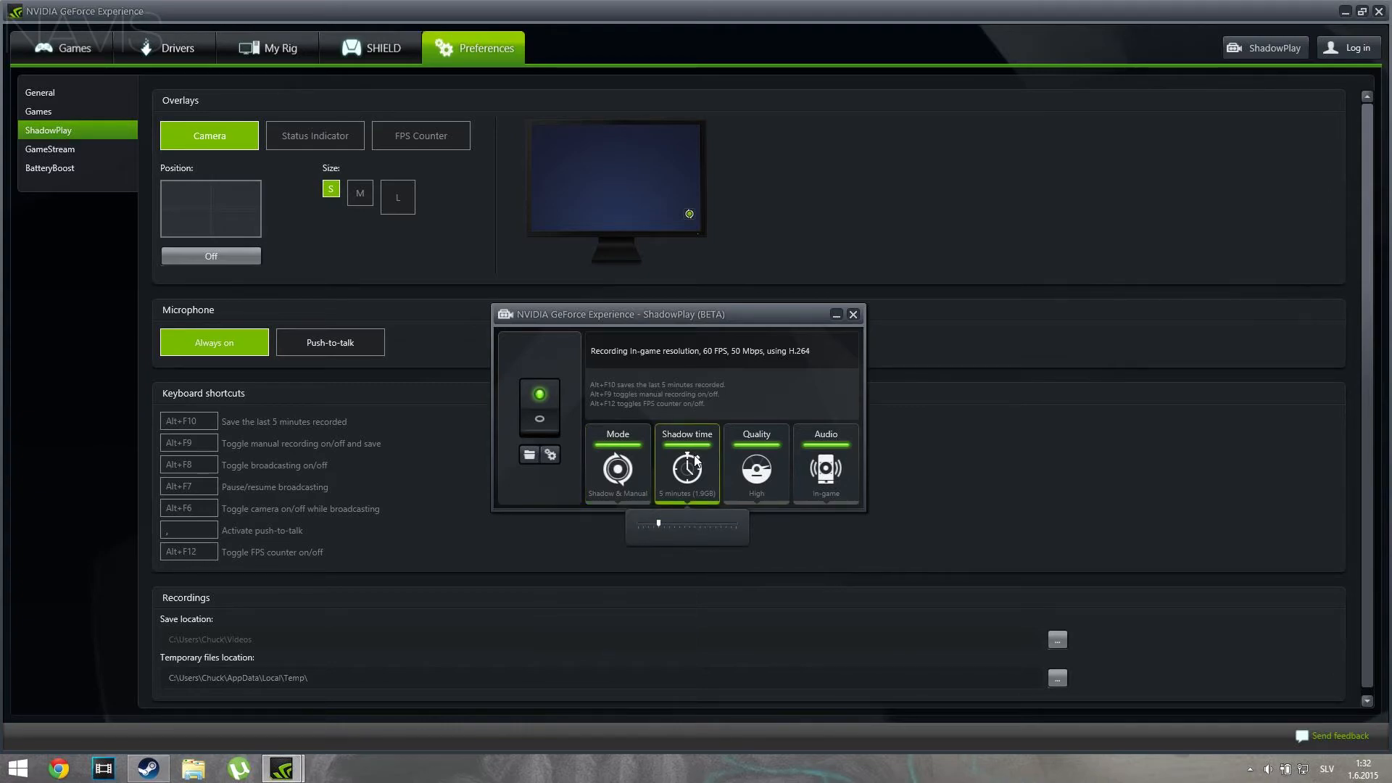
pyautogui.click(615, 469)
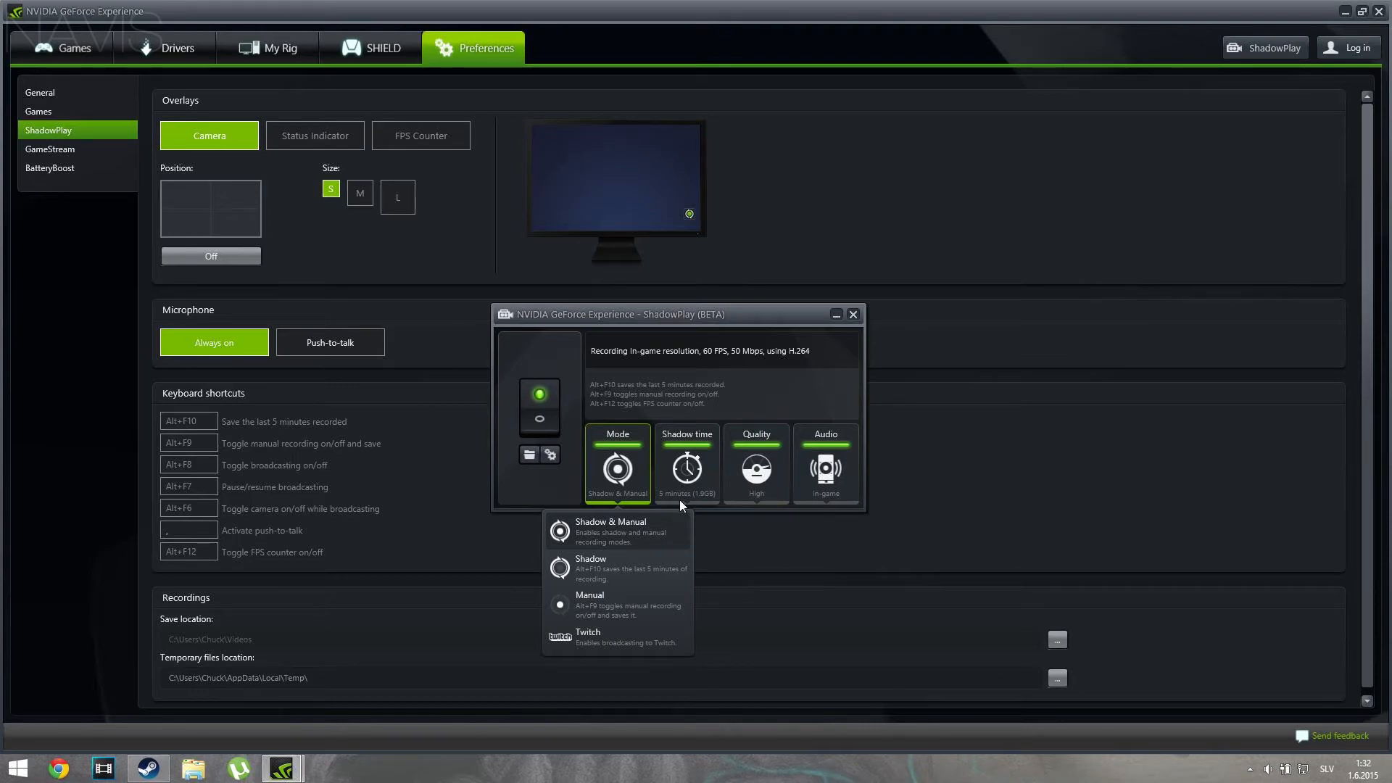
pyautogui.click(647, 606)
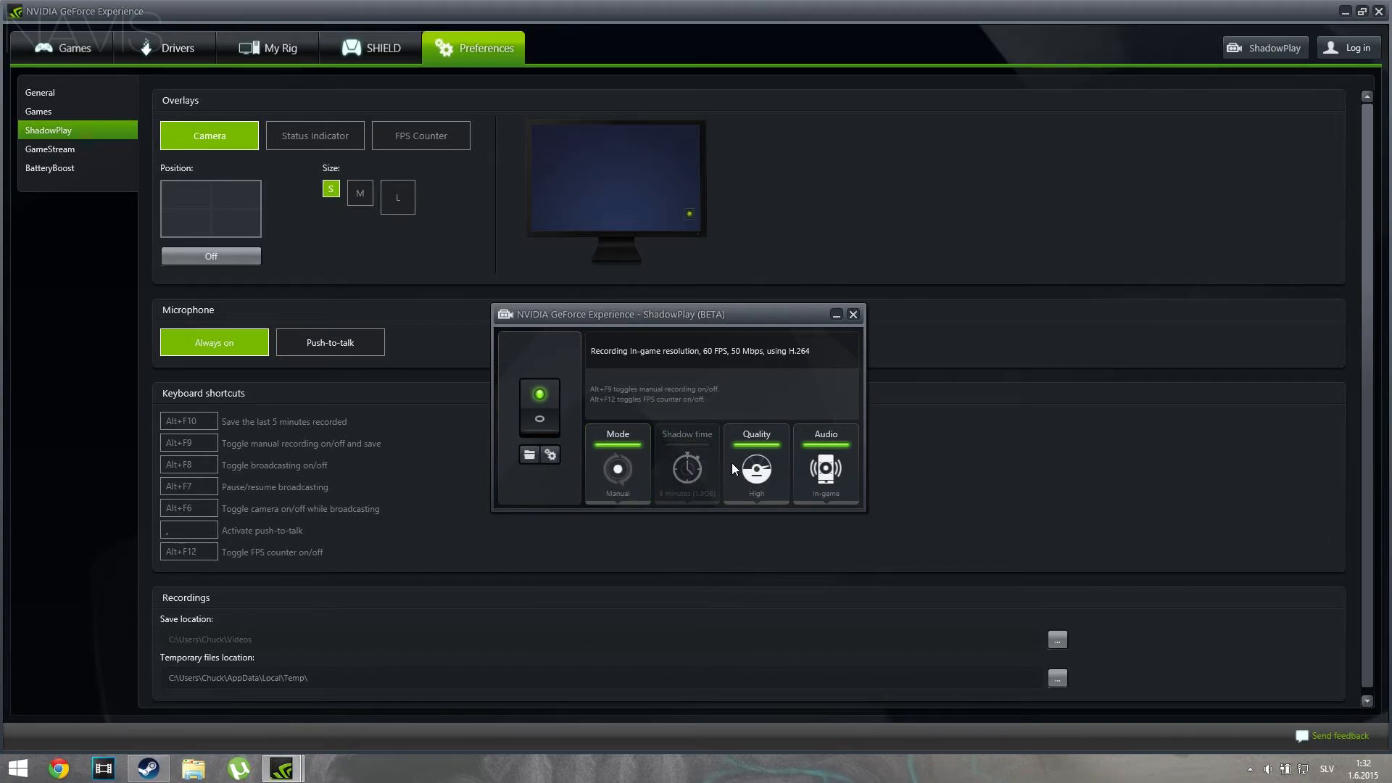
# - Set the ShadowPlay recording quality to Custom and review its resolution and frame rate choices
pyautogui.click(754, 468)
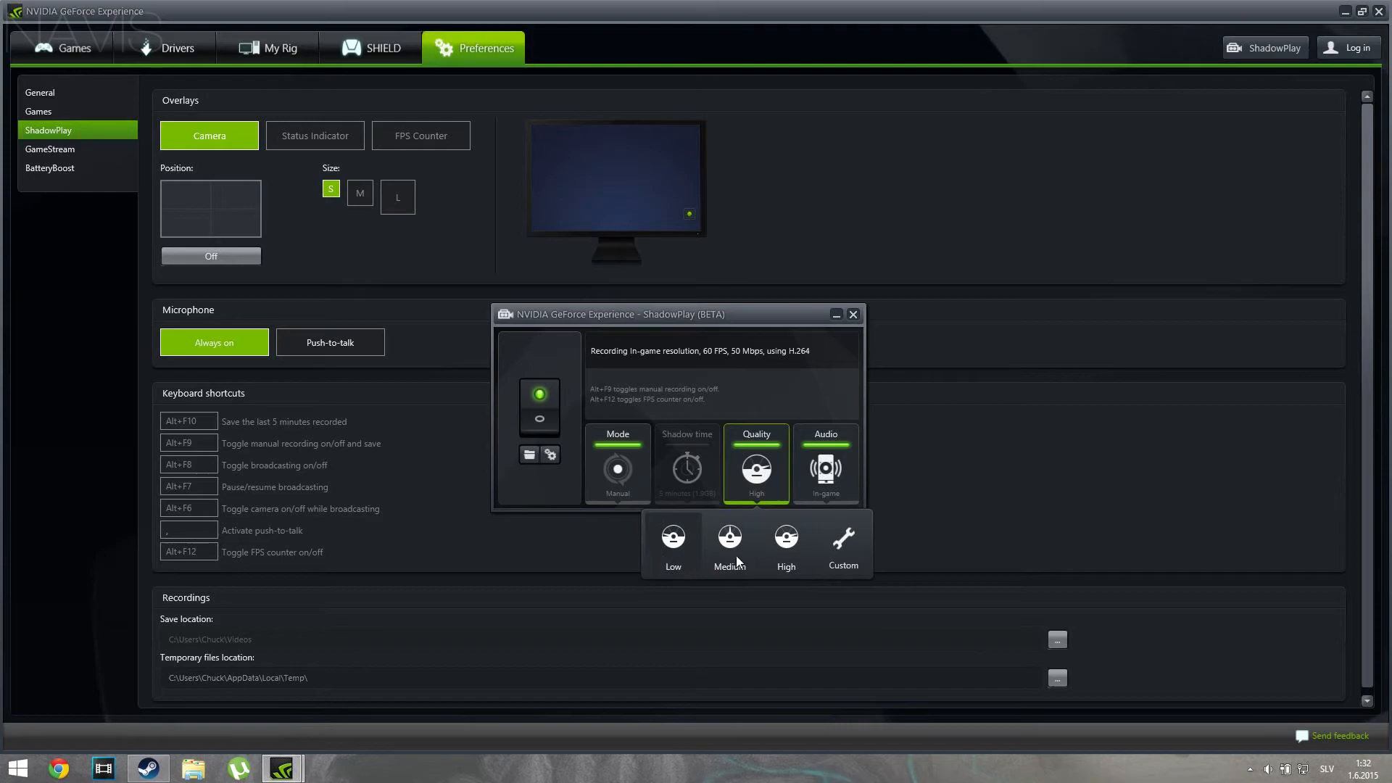
pyautogui.click(838, 537)
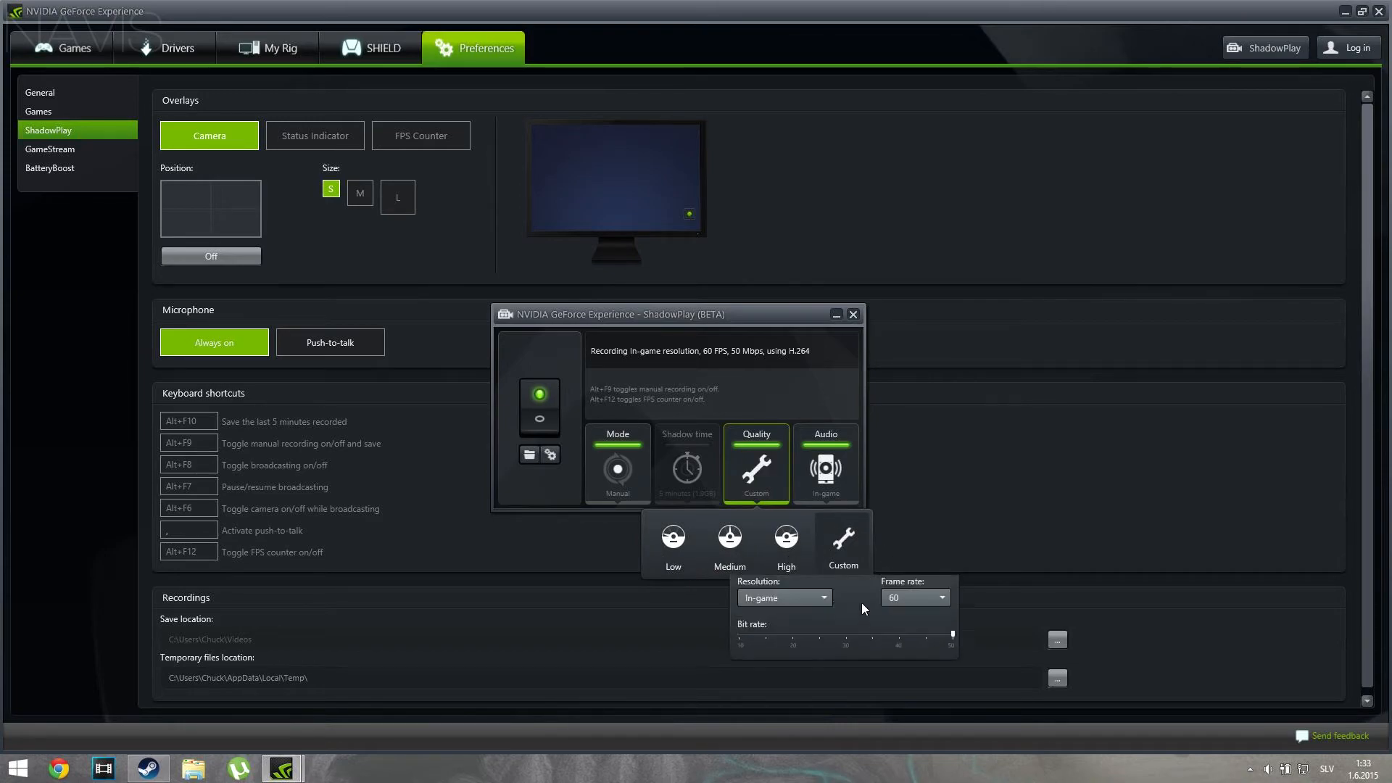
pyautogui.click(788, 612)
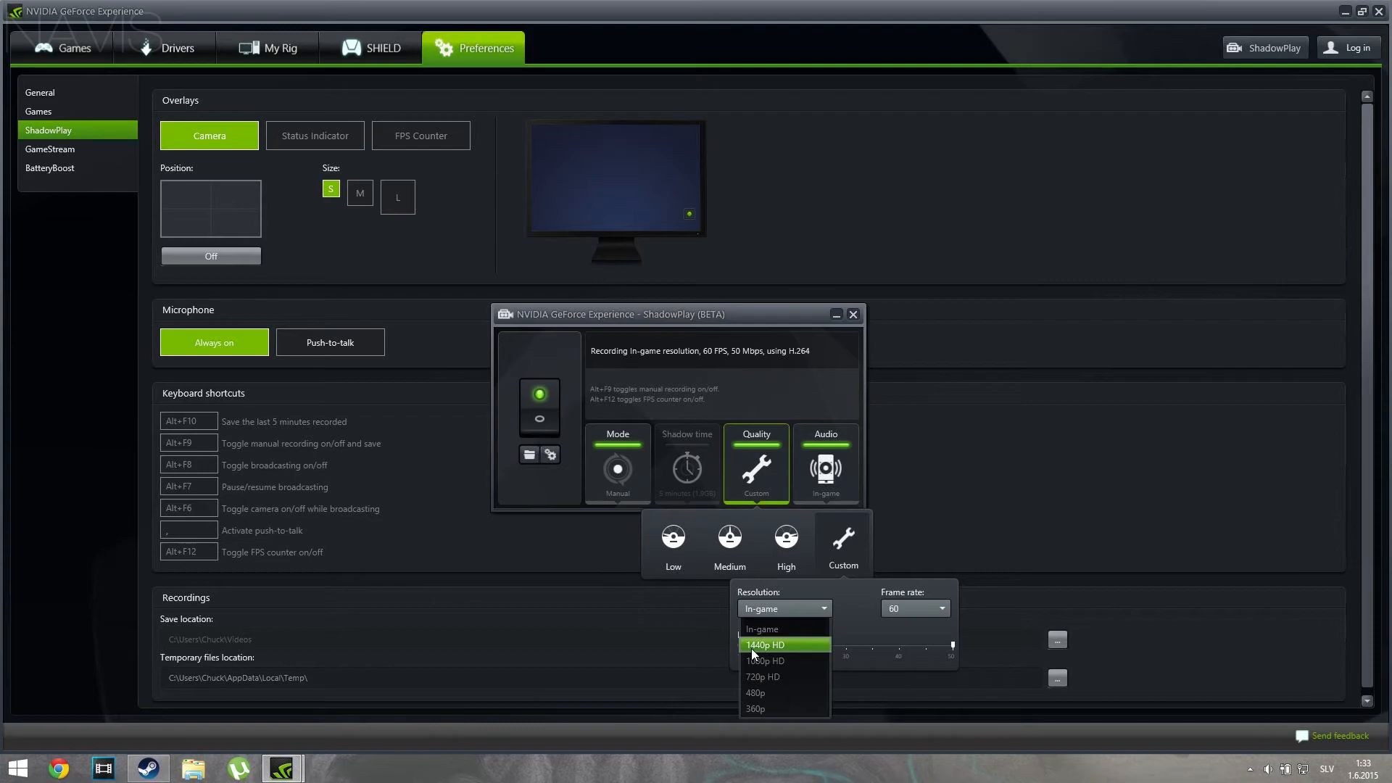
pyautogui.click(907, 610)
pyautogui.click(912, 606)
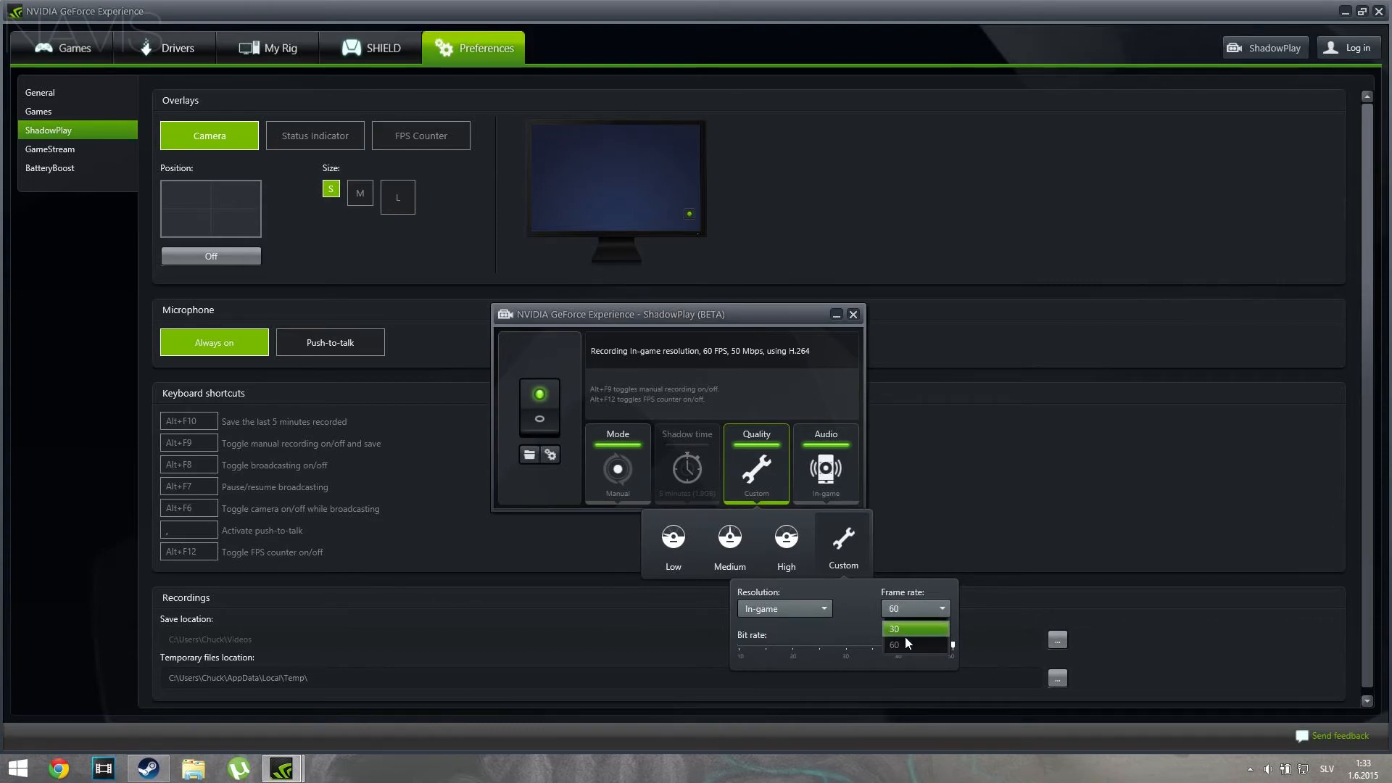
pyautogui.click(907, 603)
# - Review the ShadowPlay audio options and close the ShadowPlay window
pyautogui.click(842, 470)
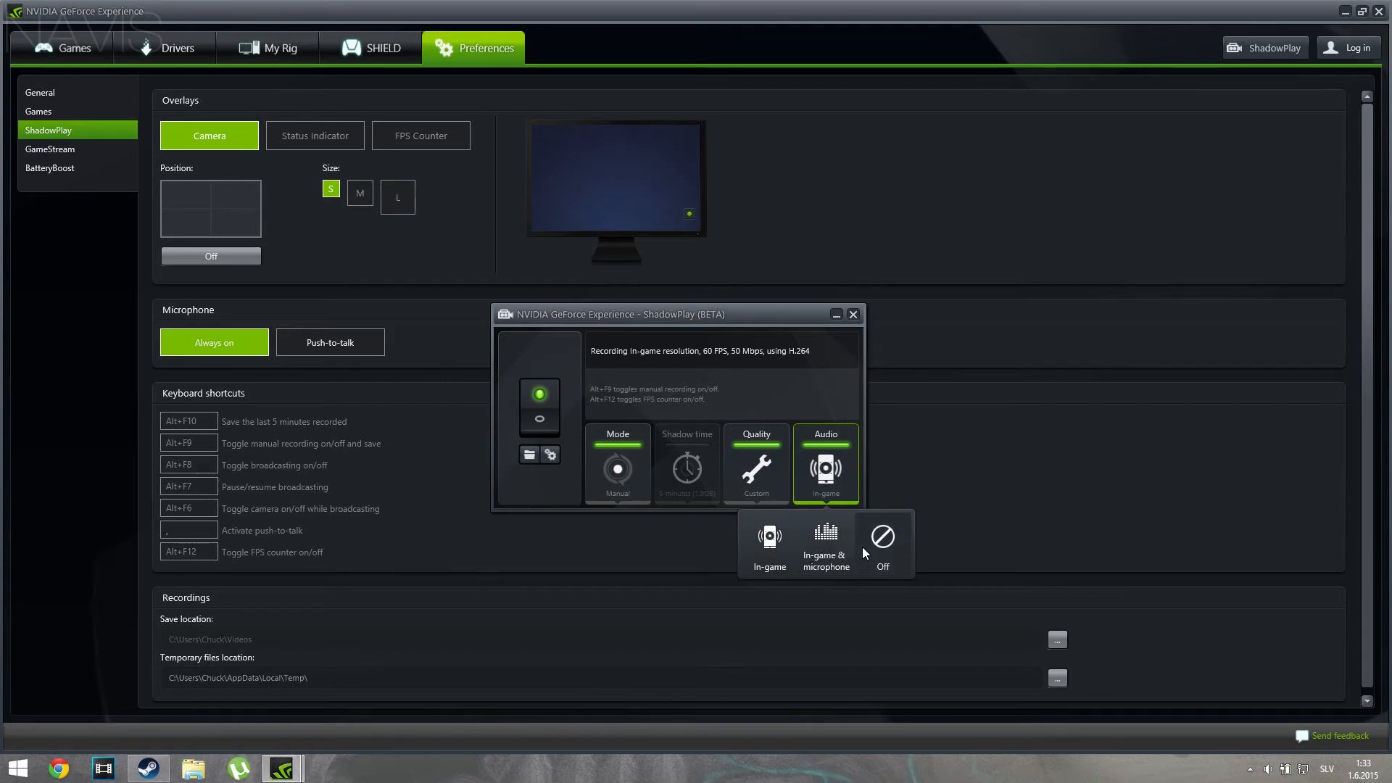
pyautogui.click(786, 366)
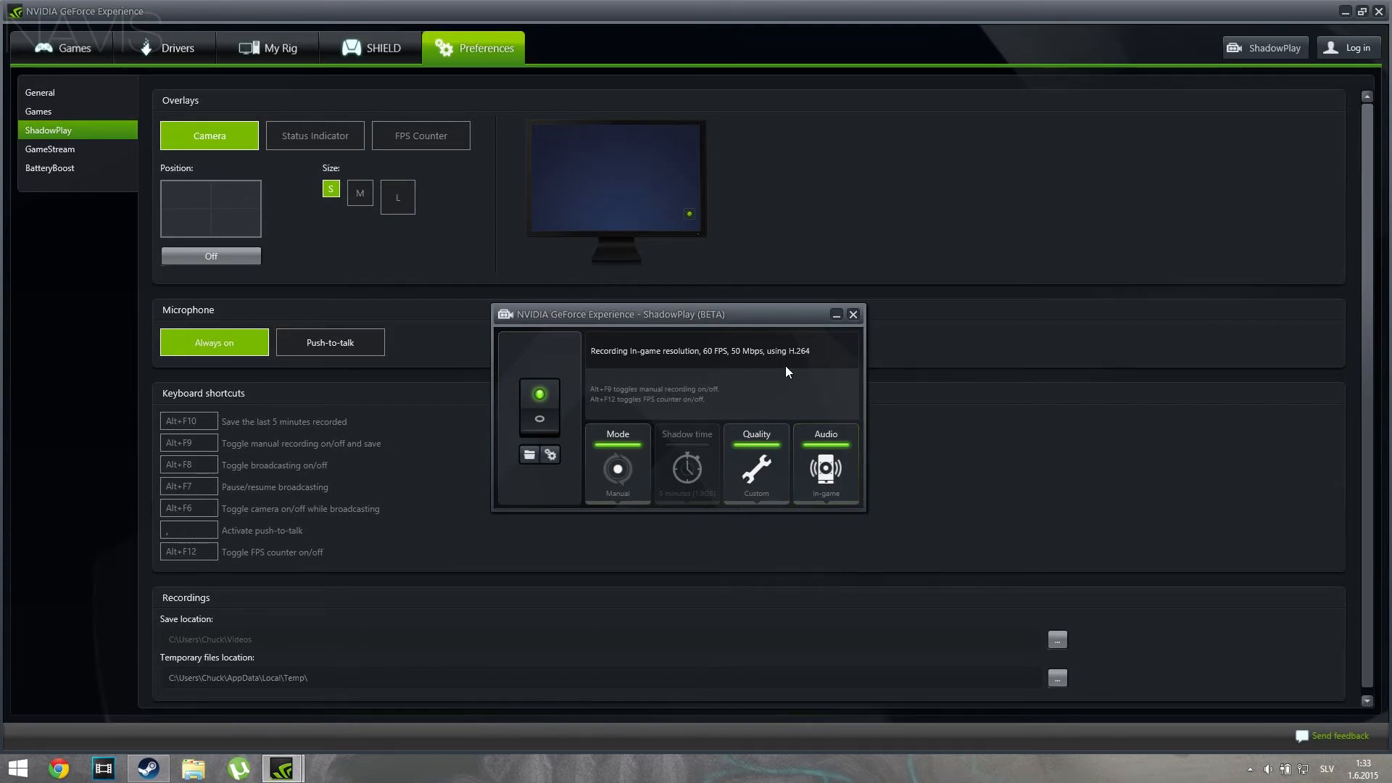
pyautogui.click(854, 314)
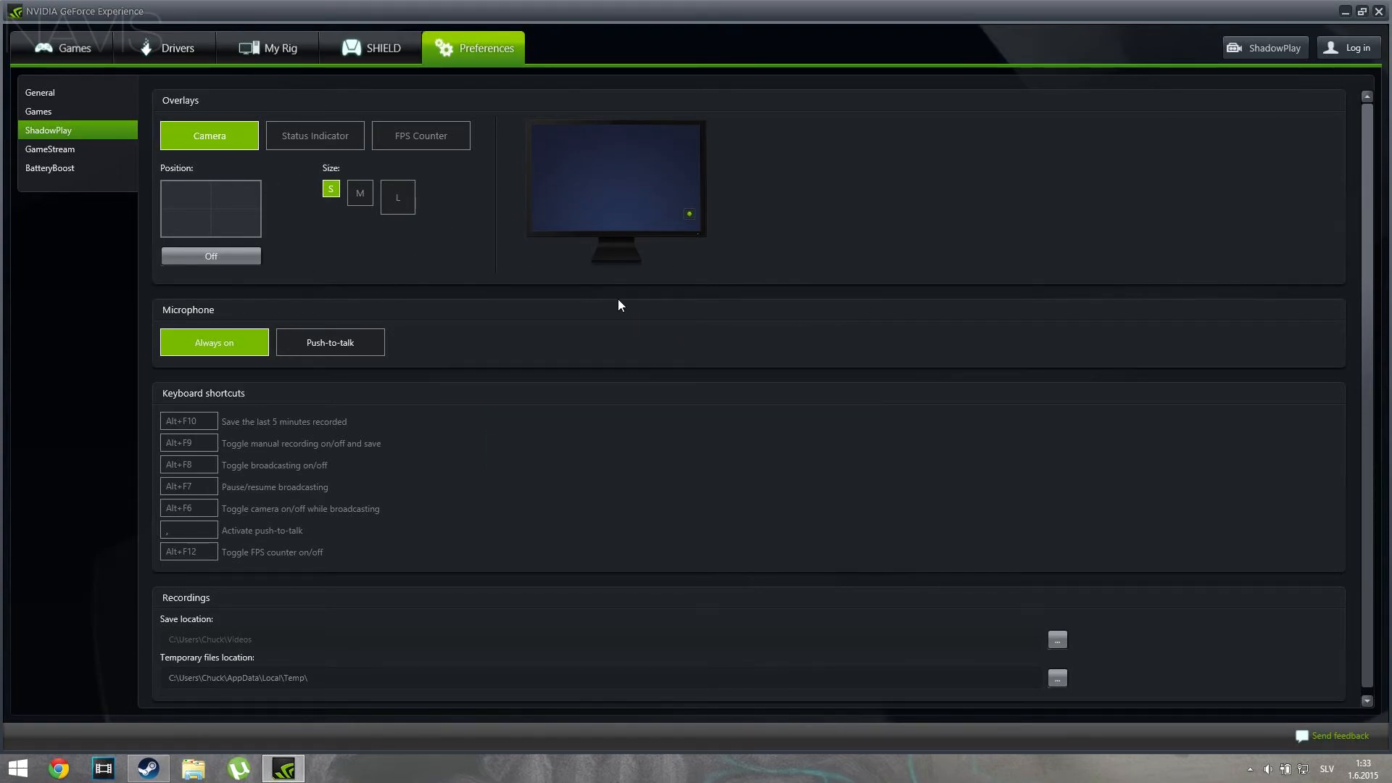
# - Place the FPS counter and status indicator overlays in the upper-right quadrant of the overlay preview
pyautogui.click(316, 134)
pyautogui.click(407, 139)
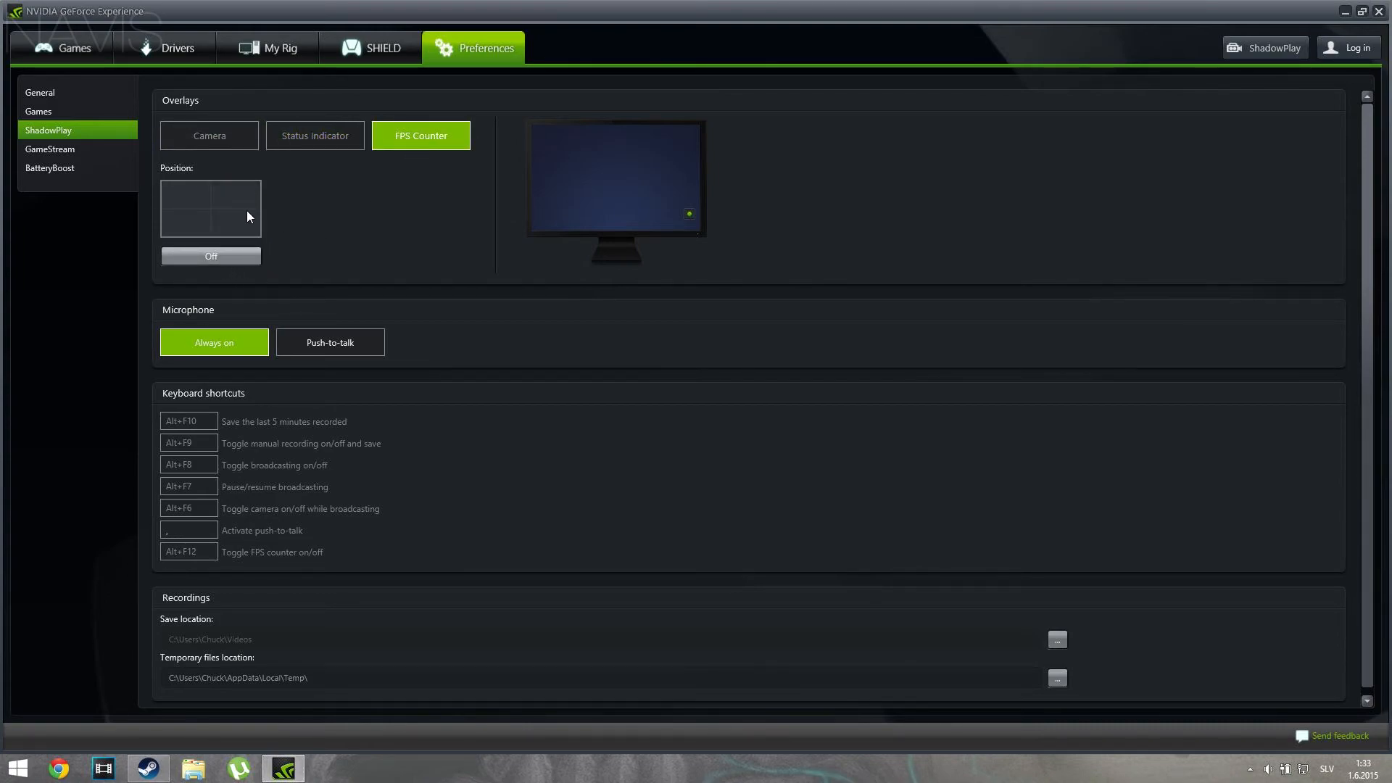
pyautogui.click(245, 196)
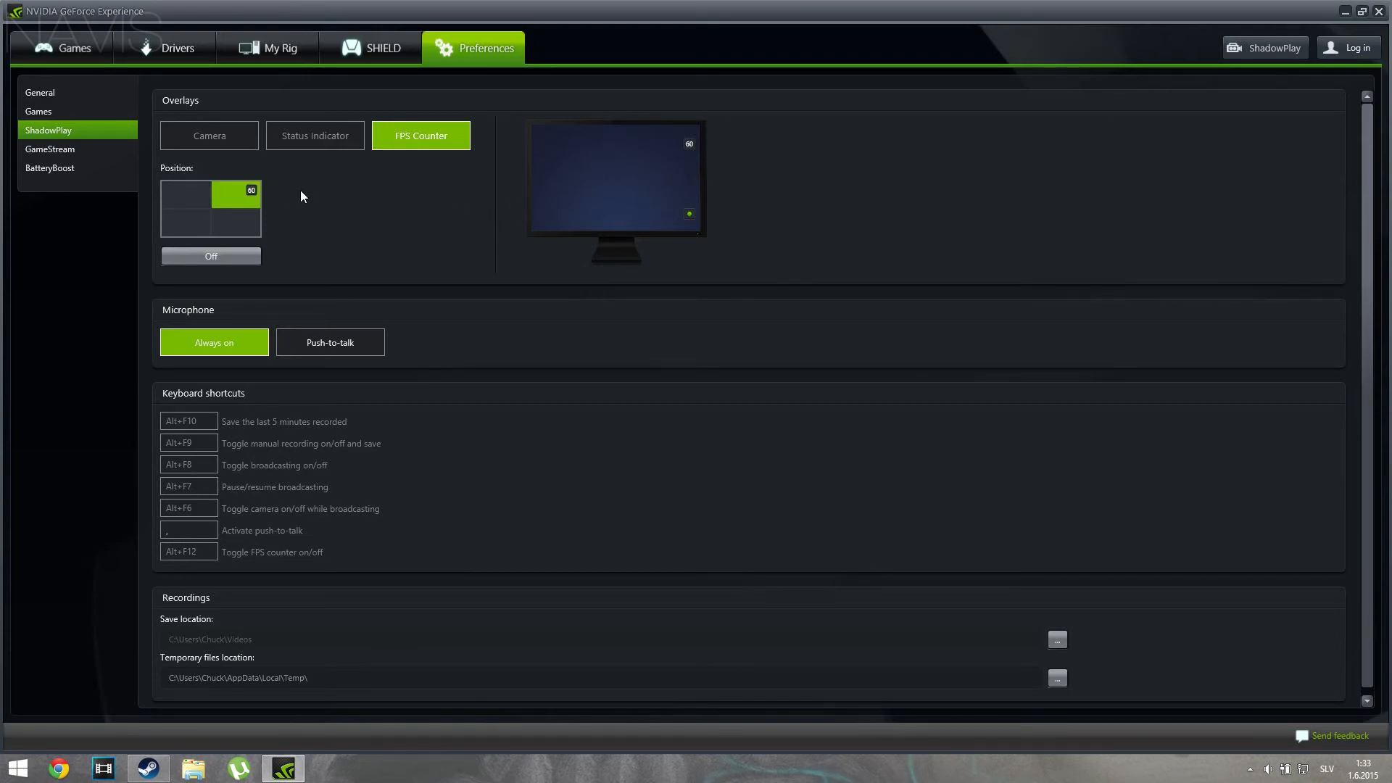
pyautogui.click(314, 145)
pyautogui.click(247, 200)
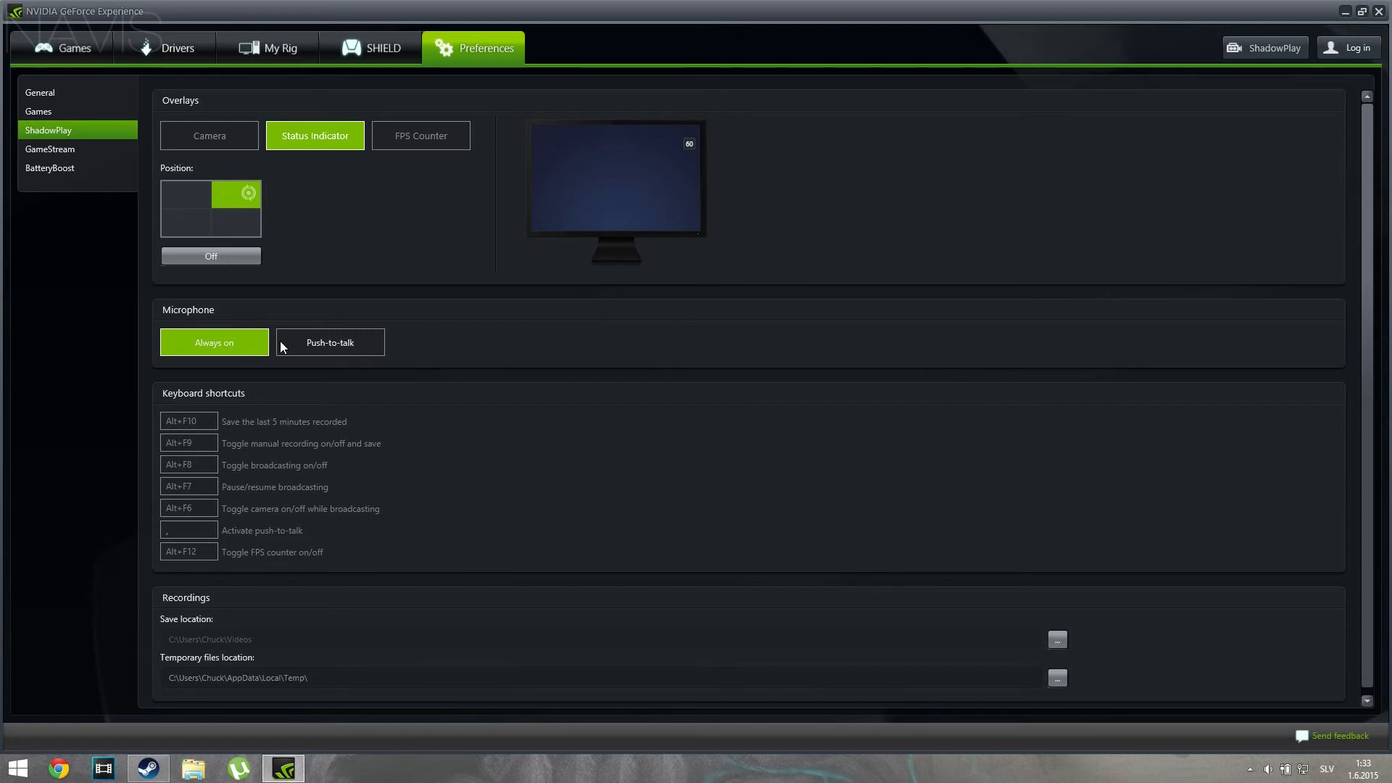
# - Assign shortcut 1 to saving the last 5 minutes recorded and shortcut 2 to toggling manual recording
pyautogui.click(194, 427)
pyautogui.press('2')
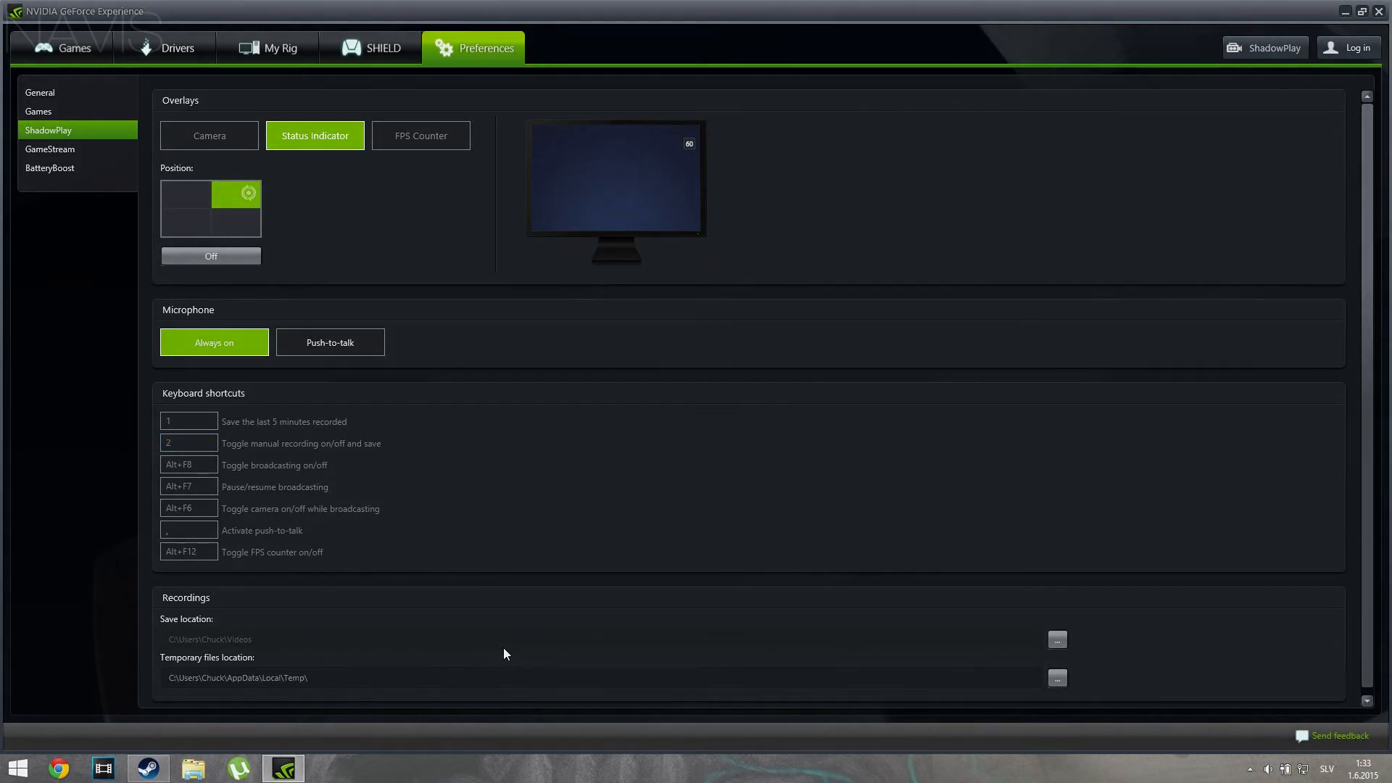
pyautogui.scroll(-1, 505, 647)
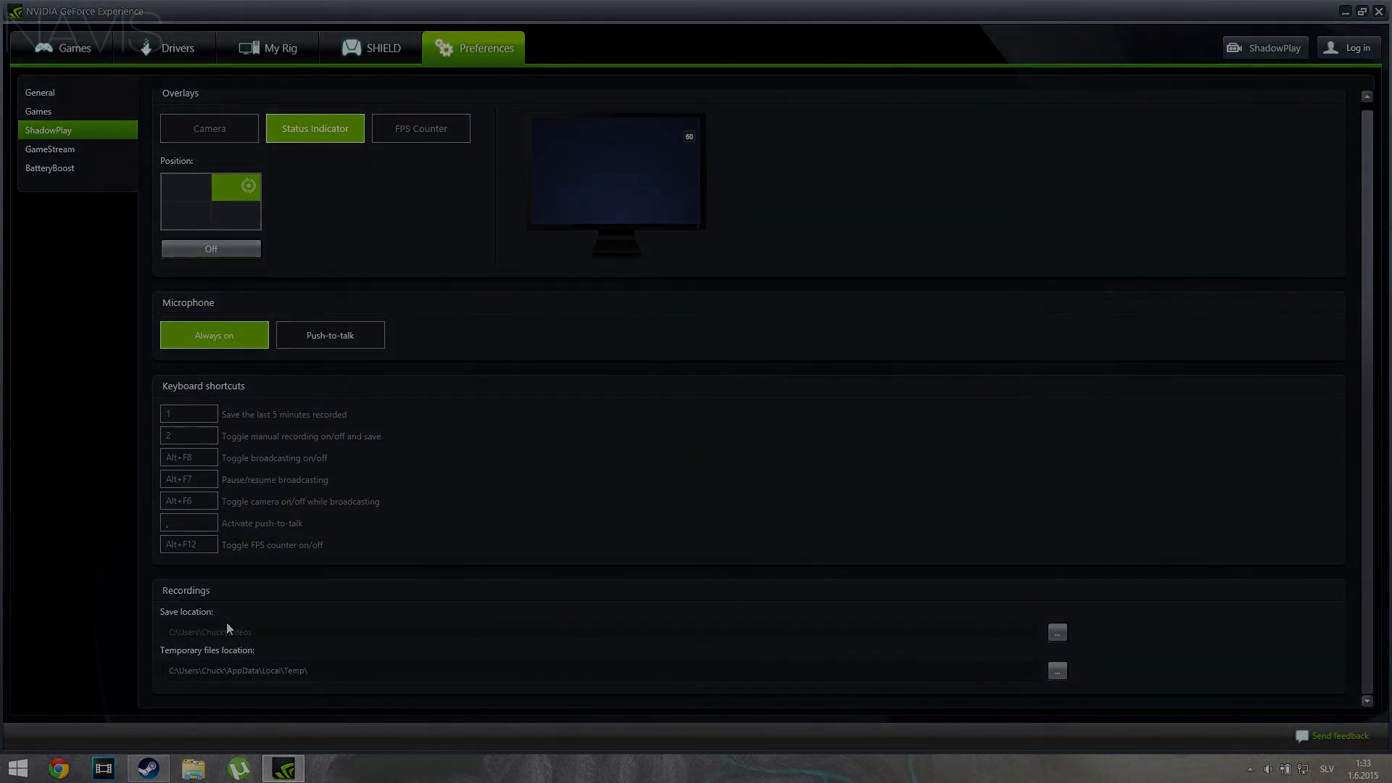